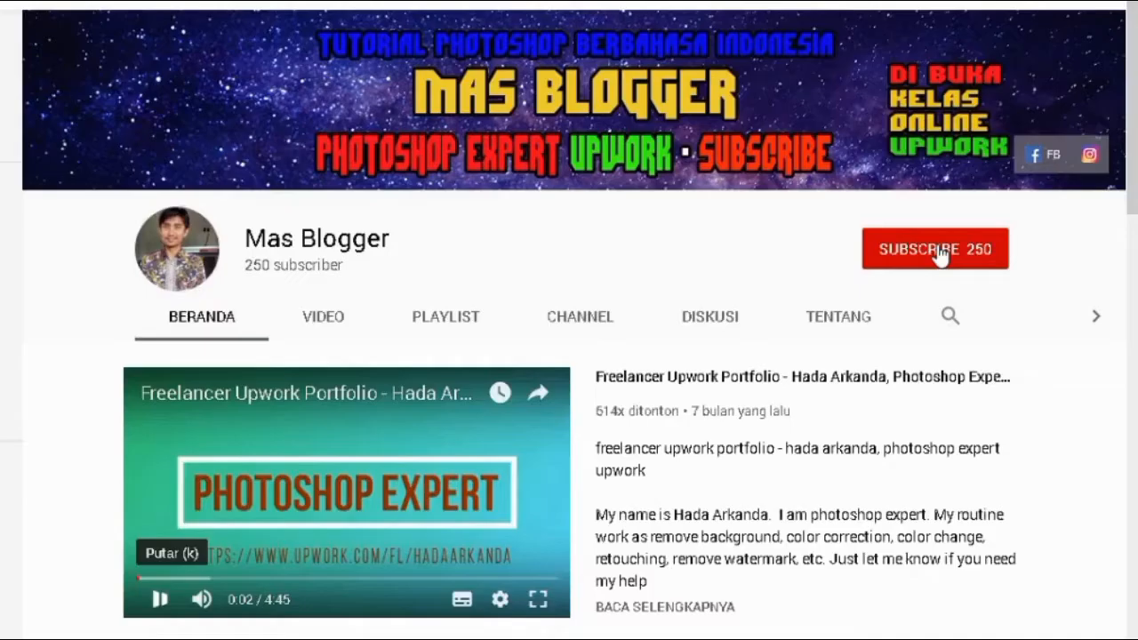
Subscribe to the Mas Blogger YouTube channel and turn on its notifications.
{"action": "left_click", "coordinate": [940, 251]}
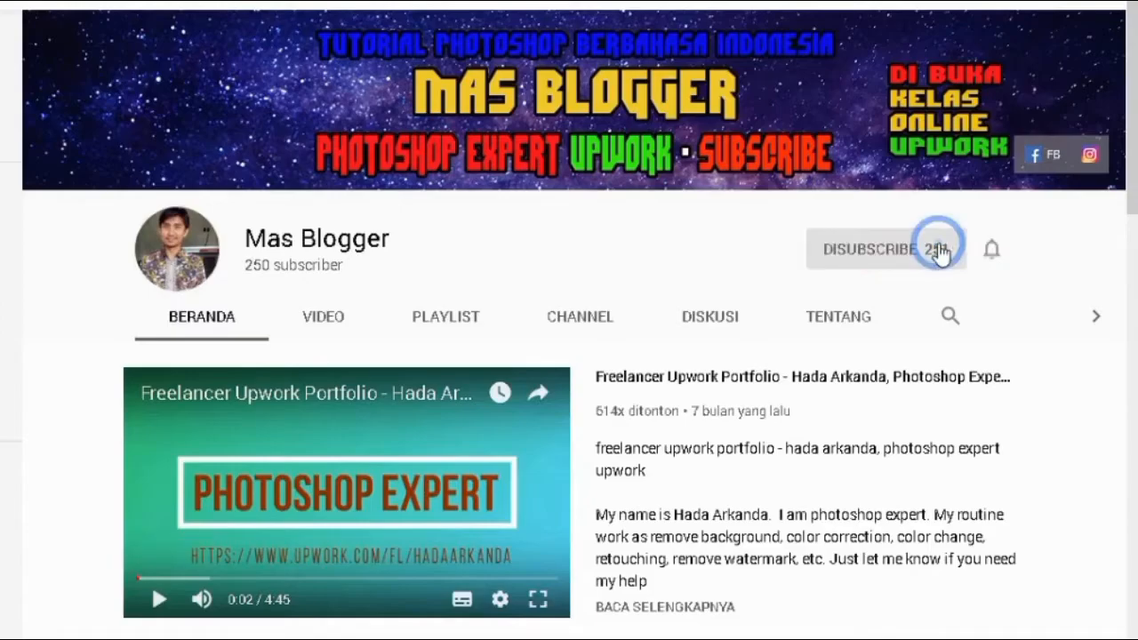
{"action": "left_click", "coordinate": [991, 254]}
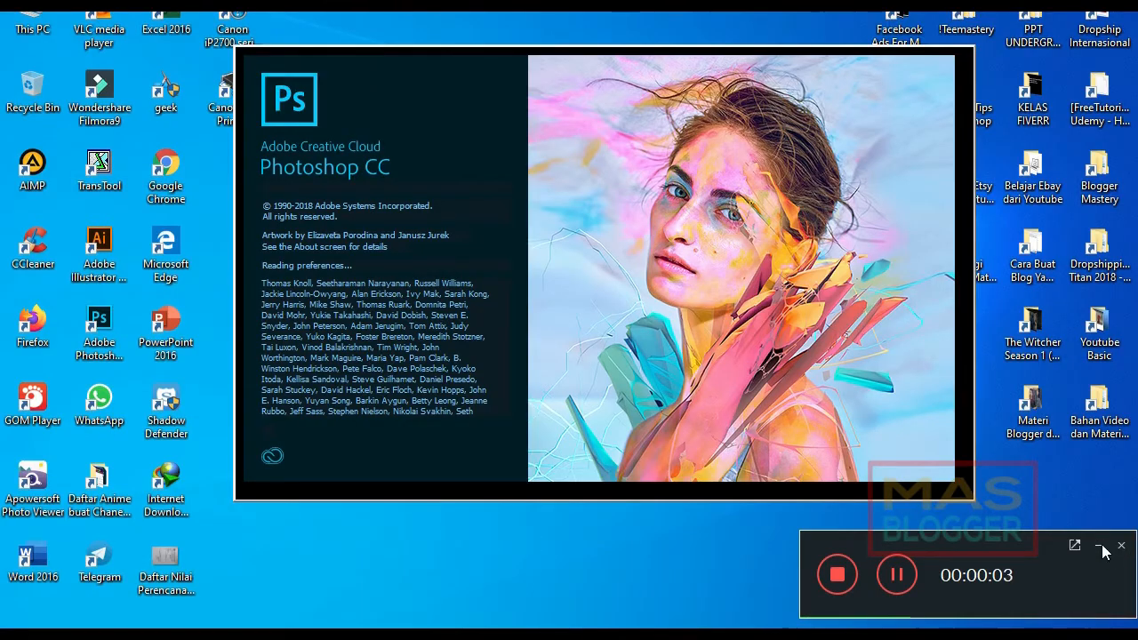
{"action": "left_click", "coordinate": [1108, 544]}
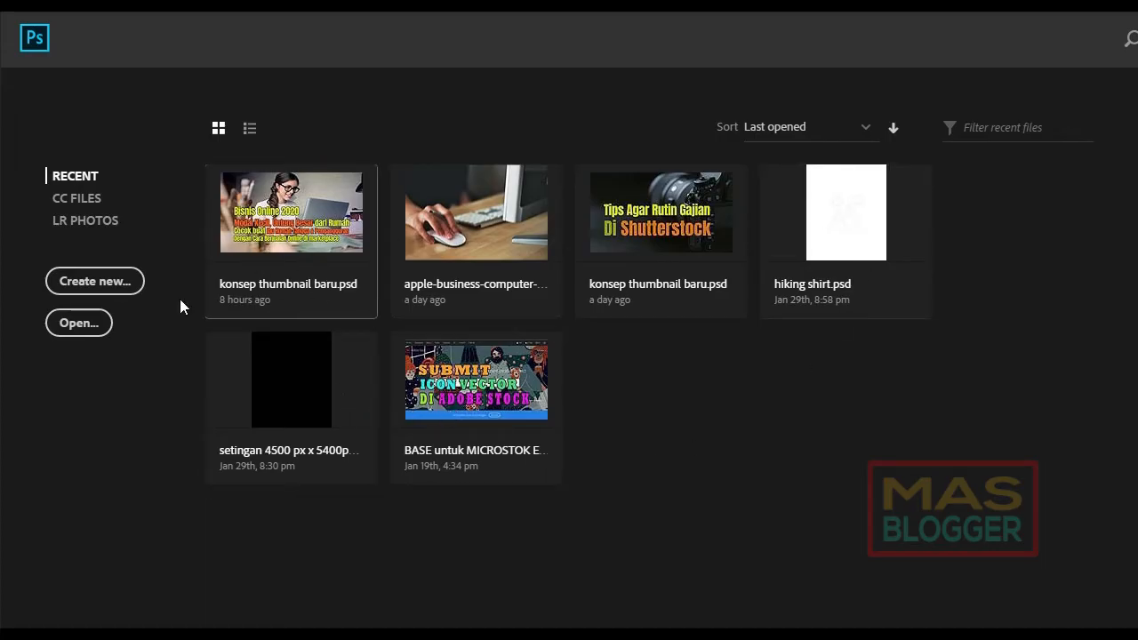
Create a new document 1280 pixels wide and 720 pixels high with a white background.
{"action": "left_click", "coordinate": [113, 283]}
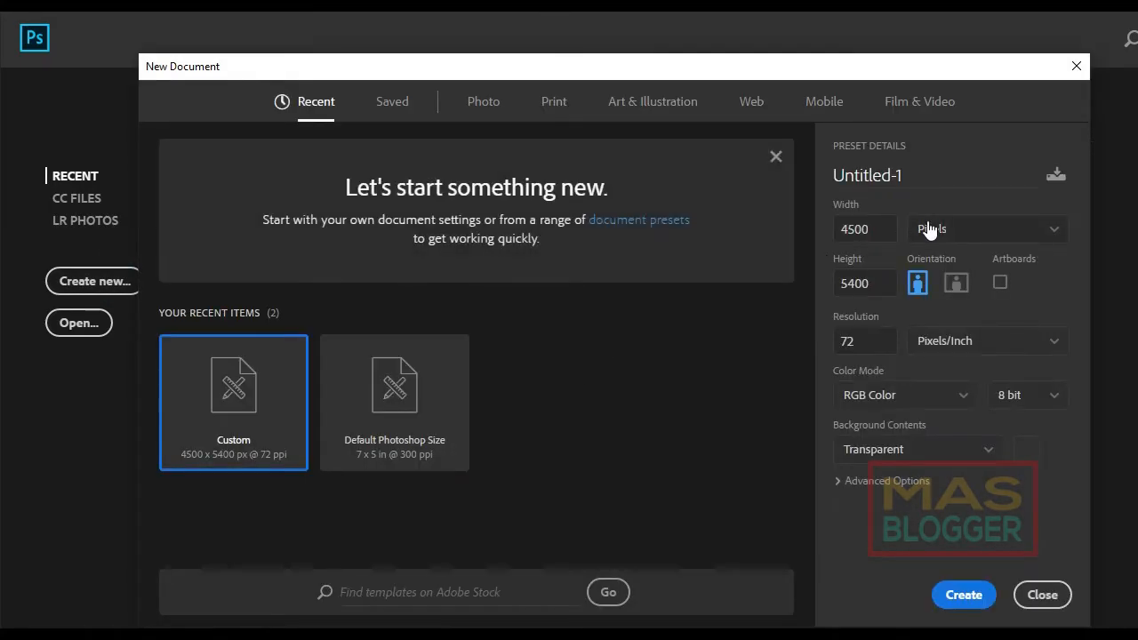
{"action": "left_click", "coordinate": [842, 228]}
{"action": "type", "text": "1280"}
{"action": "left_click", "coordinate": [880, 282]}
{"action": "type", "text": "7"}
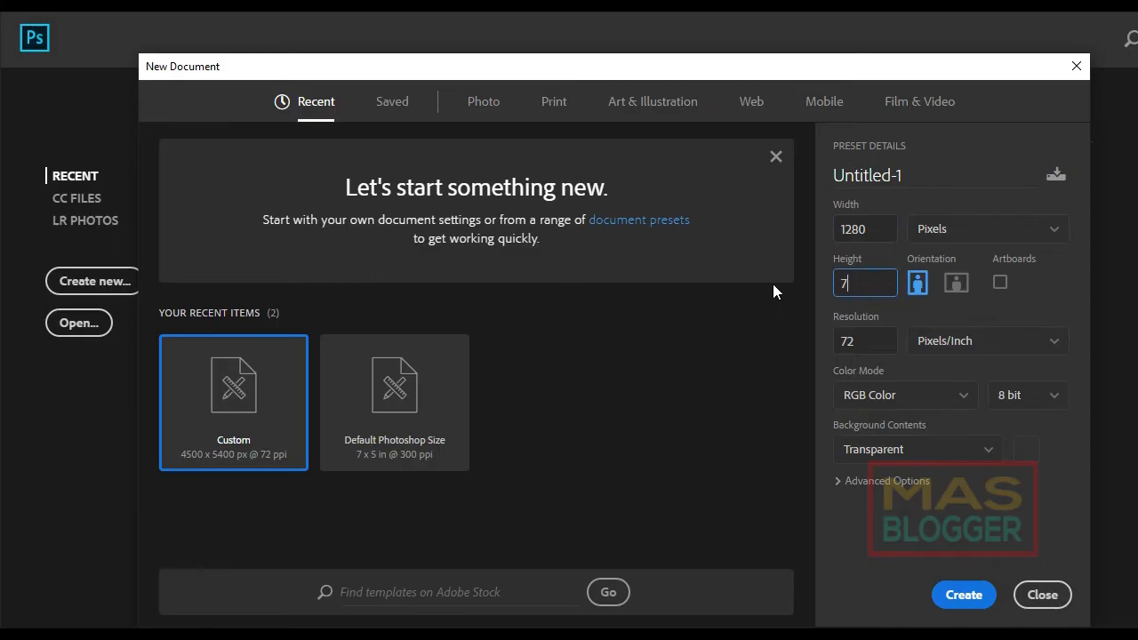
{"action": "type", "text": "20"}
{"action": "left_click", "coordinate": [892, 458]}
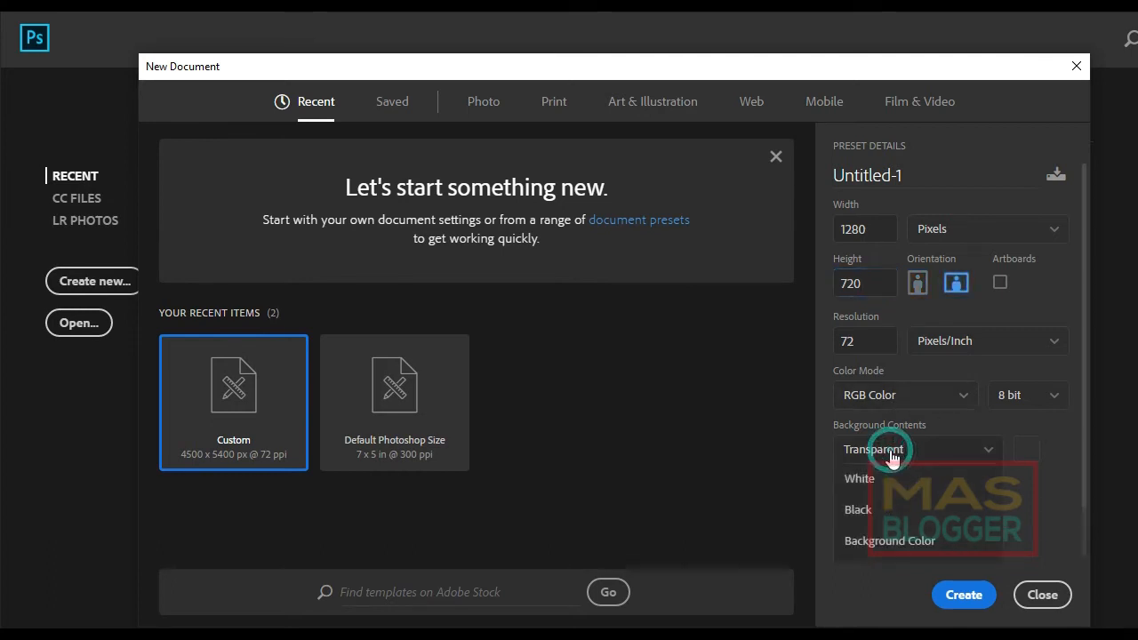
{"action": "left_click", "coordinate": [875, 478]}
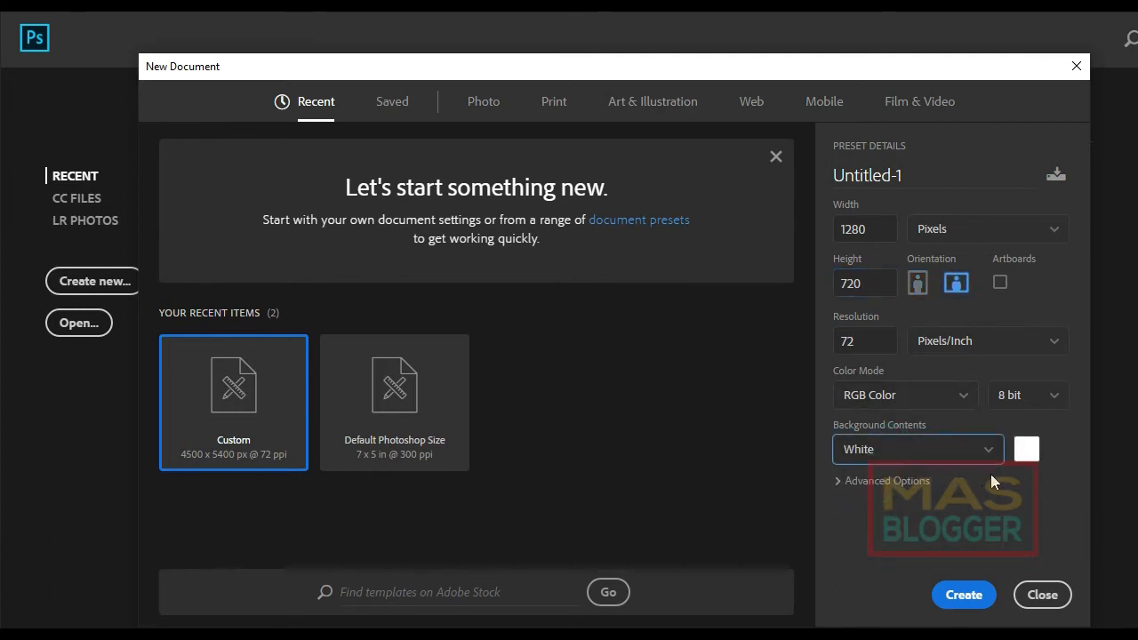
{"action": "left_click", "coordinate": [966, 598]}
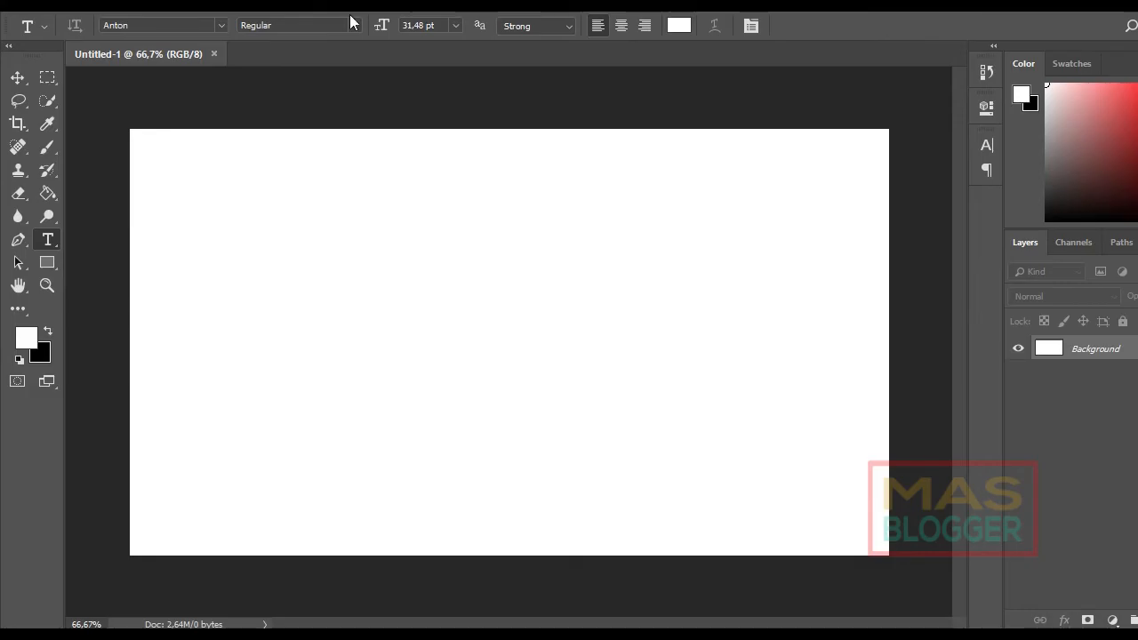
Reset the Essentials workspace to its default layout and expand the tool palette to two columns.
{"action": "left_click", "coordinate": [410, 5]}
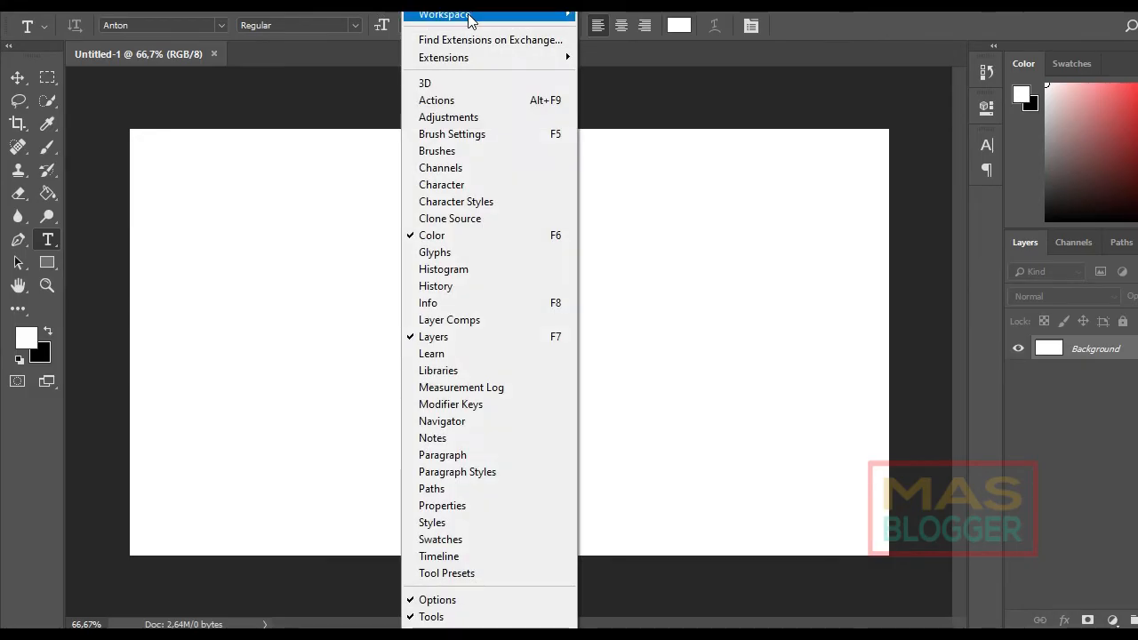
{"action": "mouse_move", "coordinate": [468, 18]}
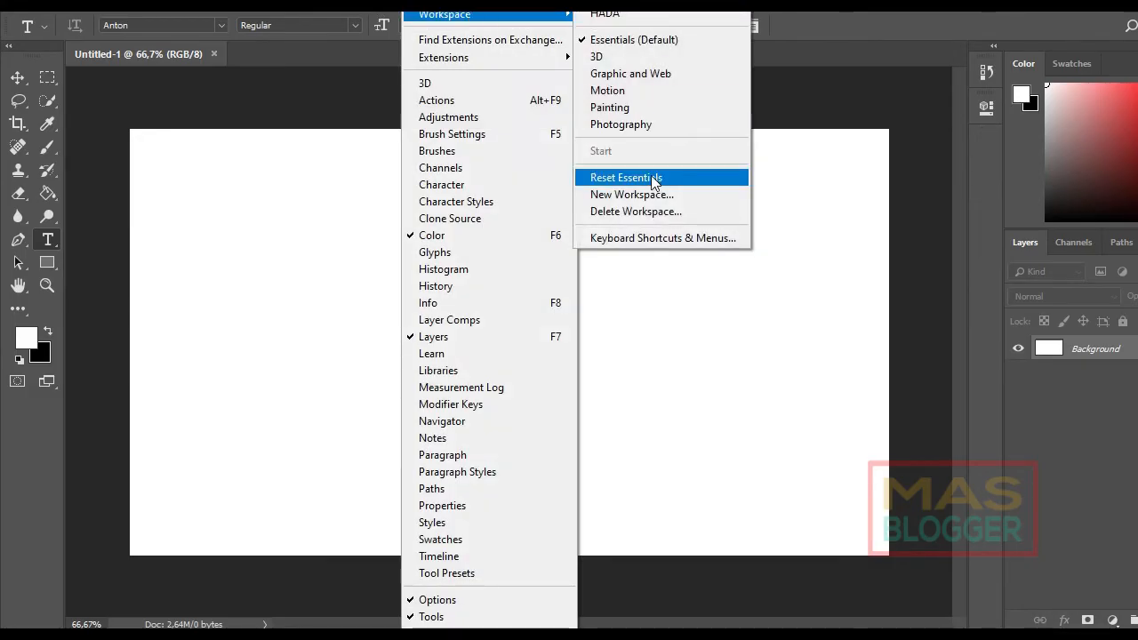
{"action": "left_click", "coordinate": [649, 179]}
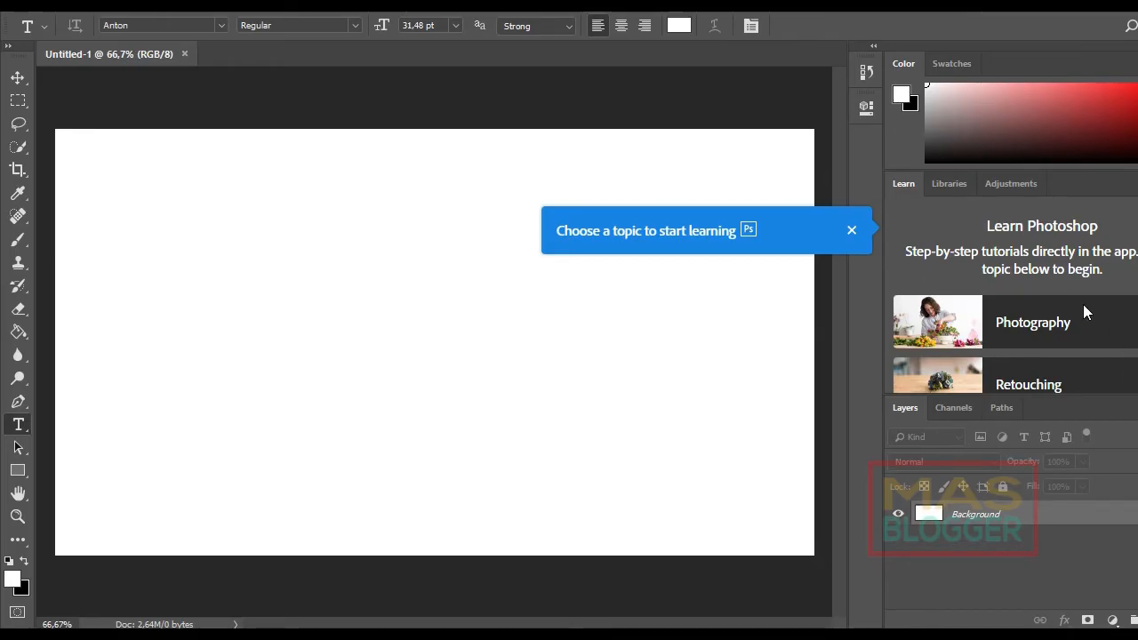
{"action": "left_click", "coordinate": [10, 51]}
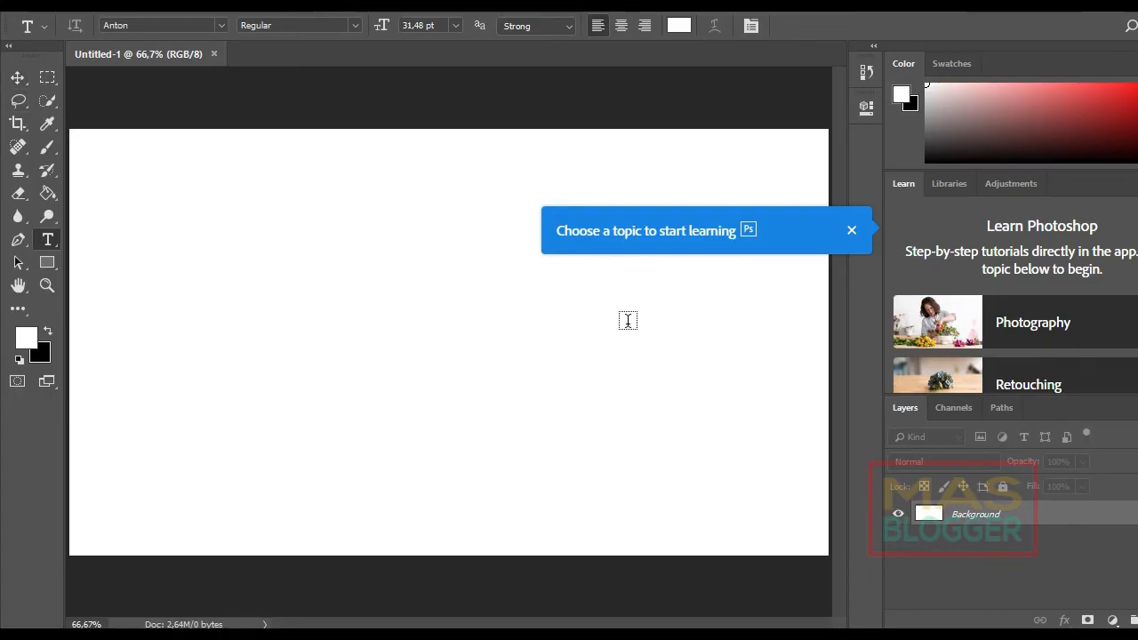
Look through Learn, Libraries and Adjustments, and close that whole panel group.
{"action": "left_click", "coordinate": [948, 187]}
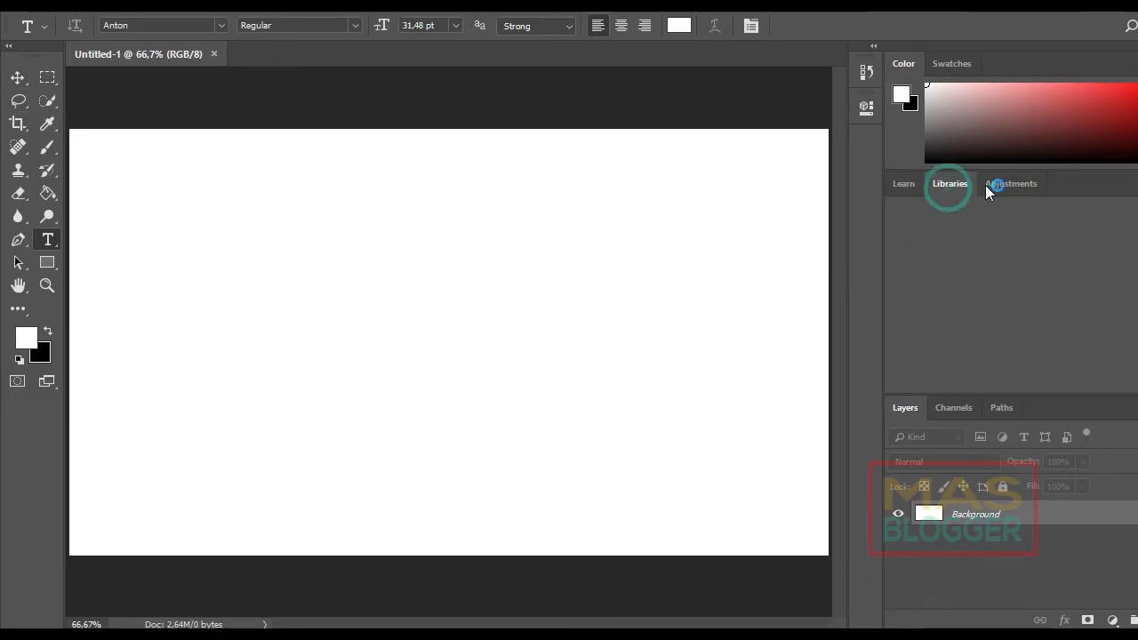
{"action": "left_click", "coordinate": [1008, 183]}
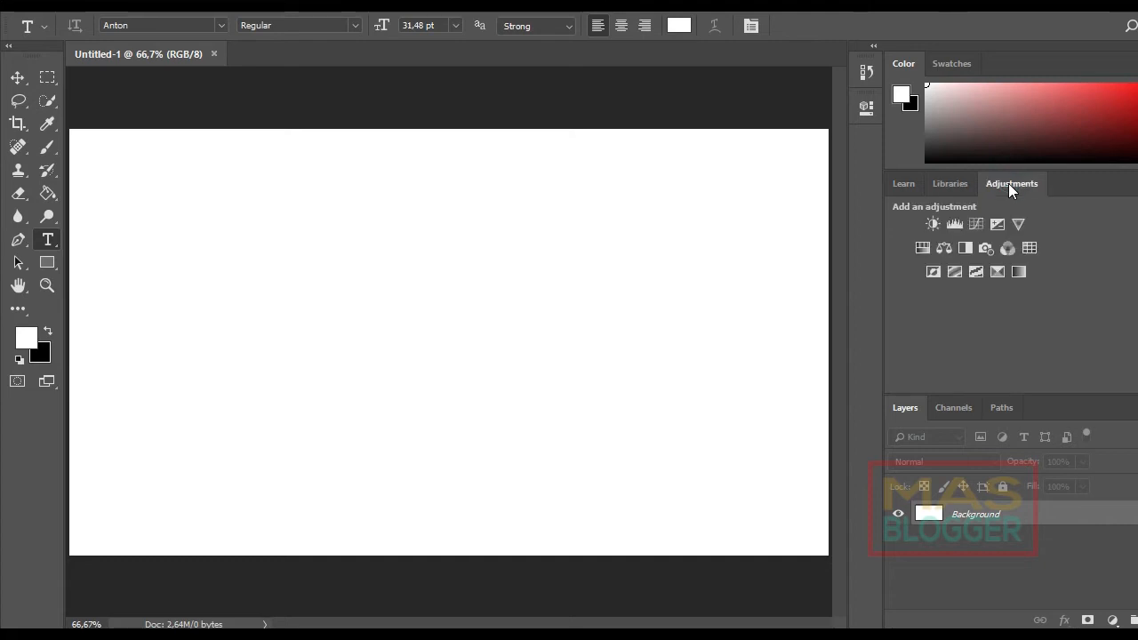
{"action": "left_click", "coordinate": [960, 184]}
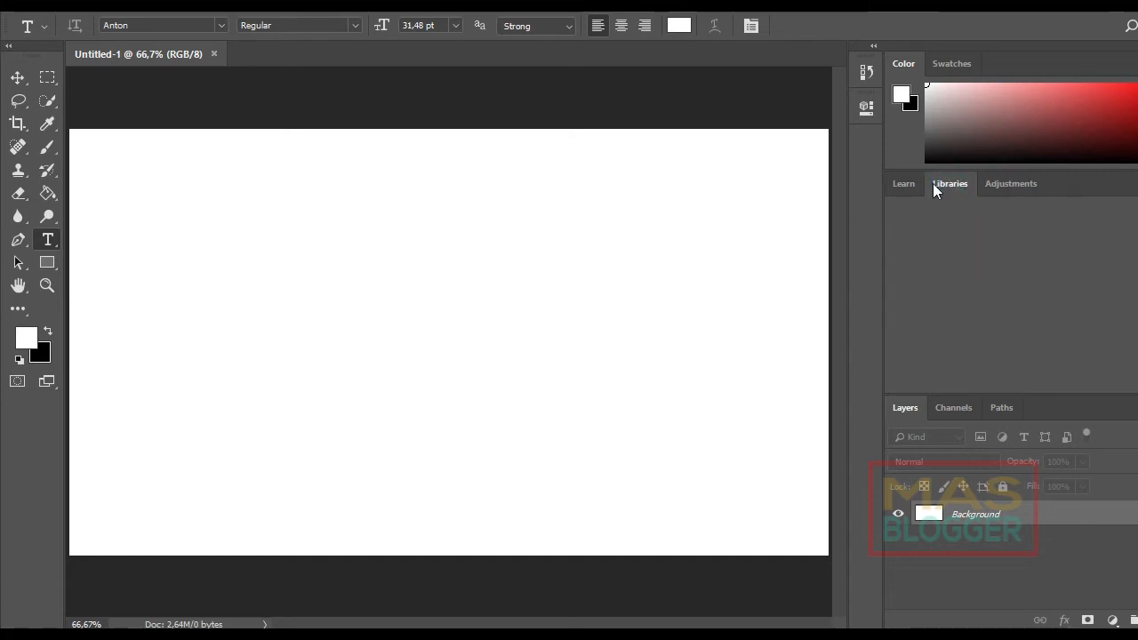
{"action": "left_click", "coordinate": [903, 185]}
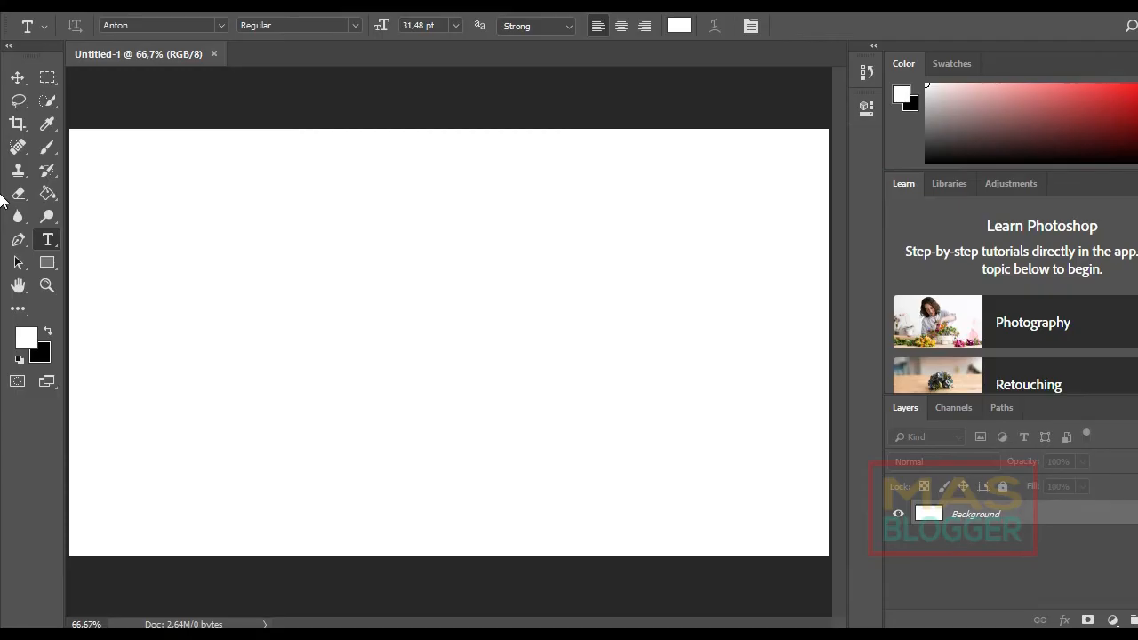
{"action": "left_click", "coordinate": [1137, 184]}
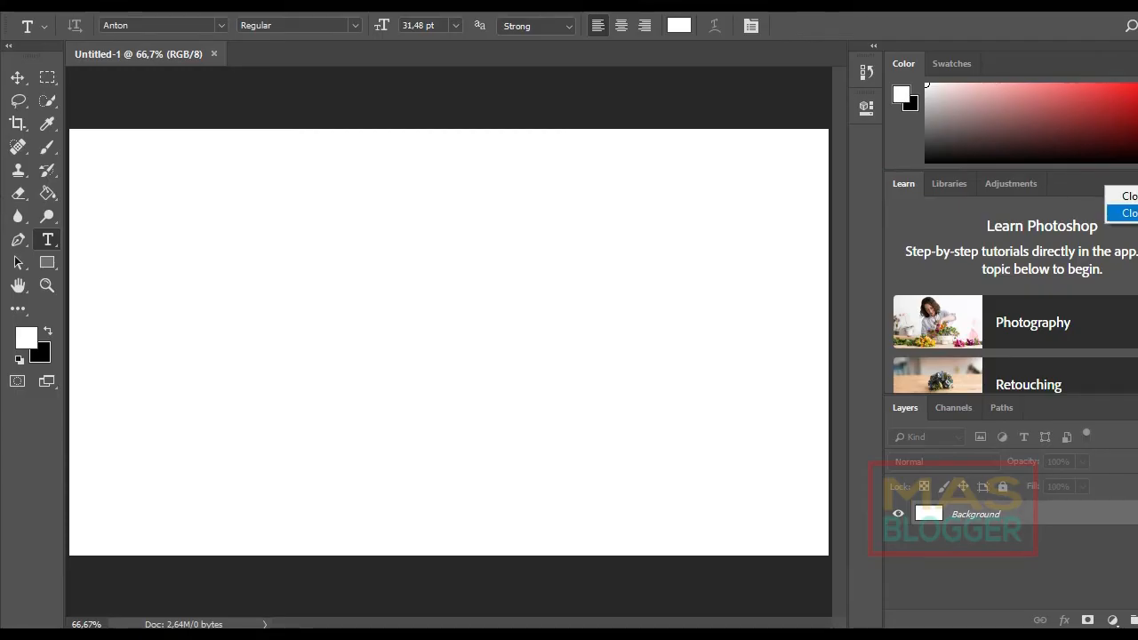
{"action": "left_click", "coordinate": [1128, 212]}
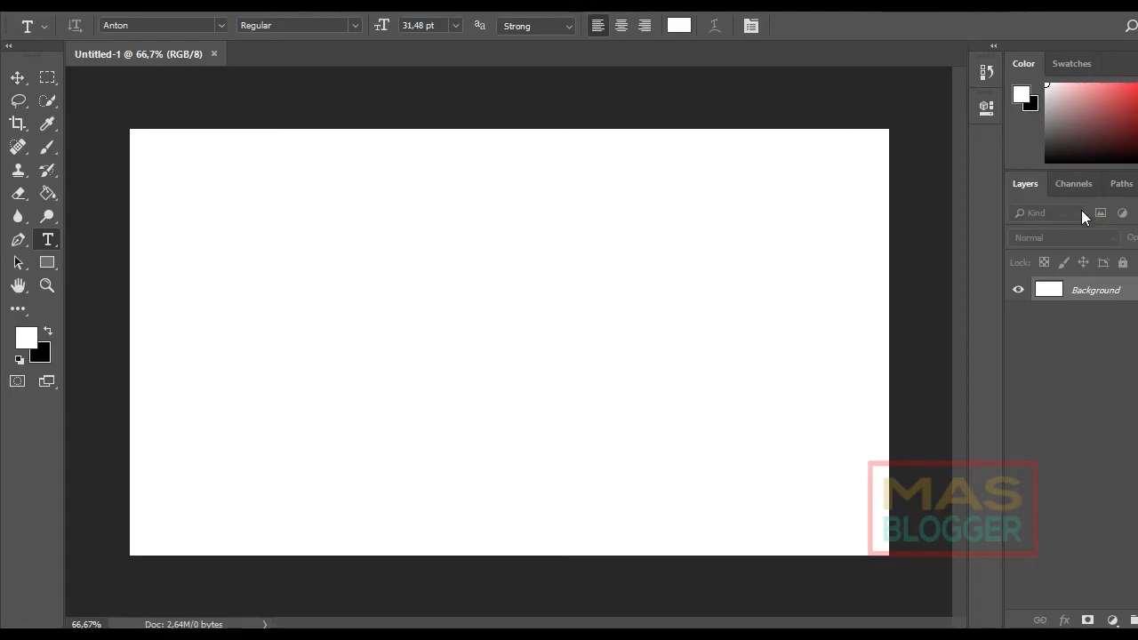
Close only the Paths panel from the group with Layers and Channels, and show Color in front of Swatches.
{"action": "left_click", "coordinate": [1078, 183]}
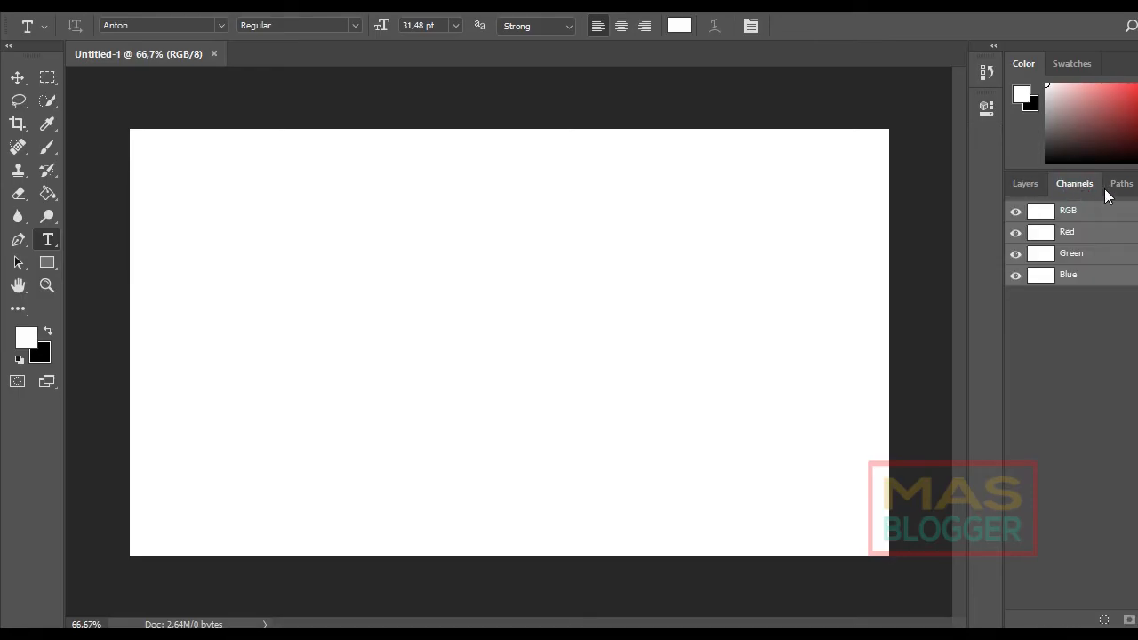
{"action": "left_click", "coordinate": [1122, 185]}
{"action": "left_click", "coordinate": [1078, 184]}
{"action": "left_click", "coordinate": [1026, 185]}
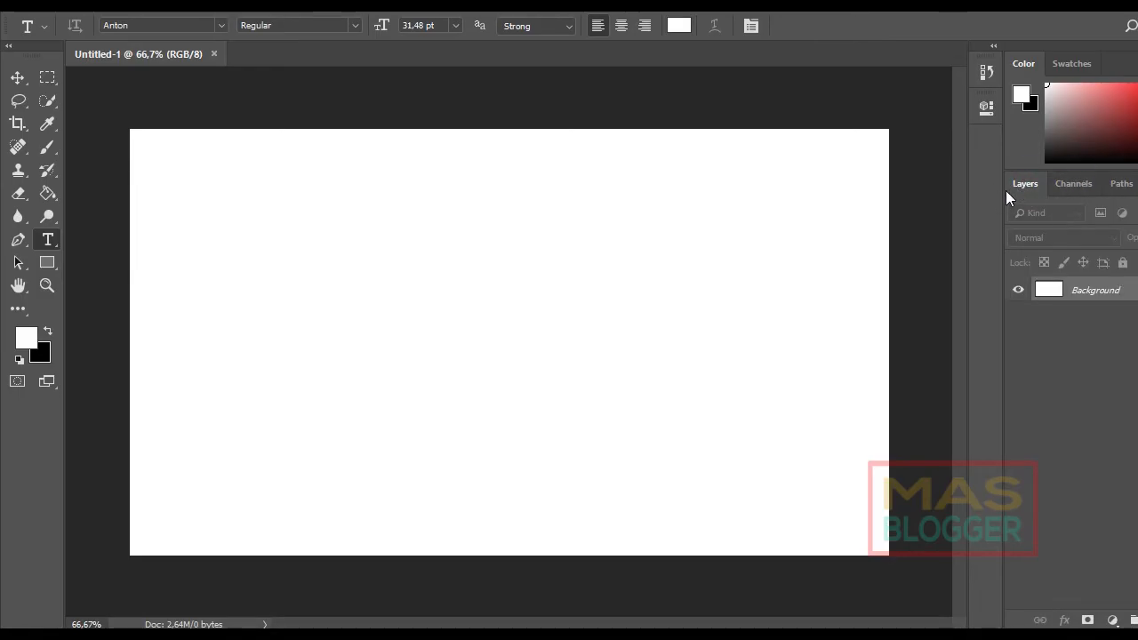
{"action": "left_click", "coordinate": [1123, 185]}
{"action": "right_click", "coordinate": [1124, 187]}
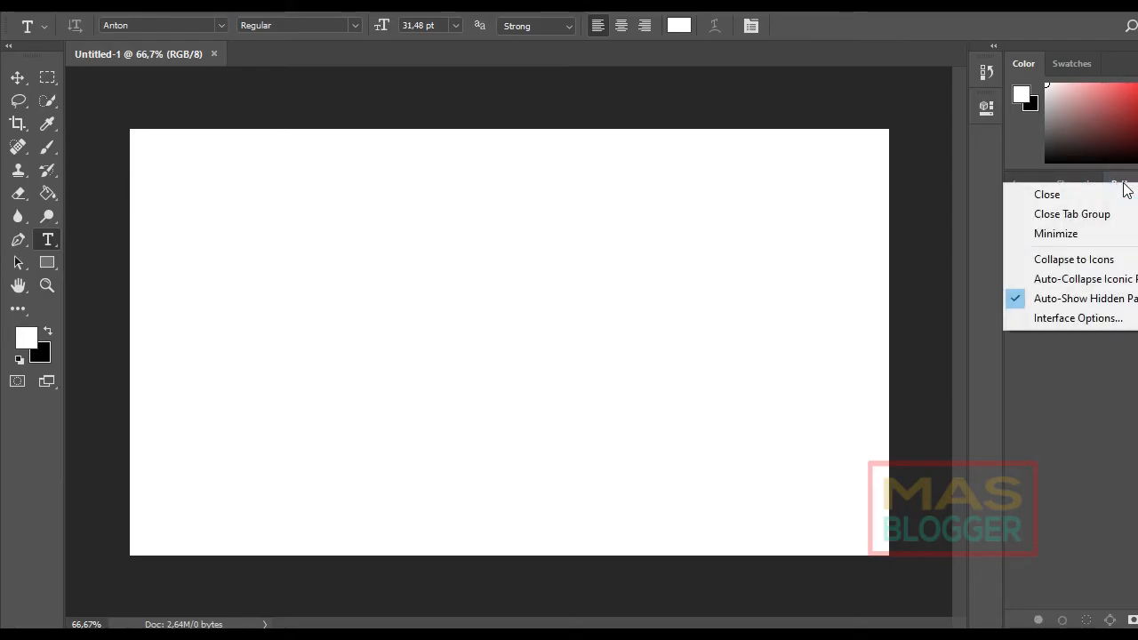
{"action": "left_click", "coordinate": [1089, 195]}
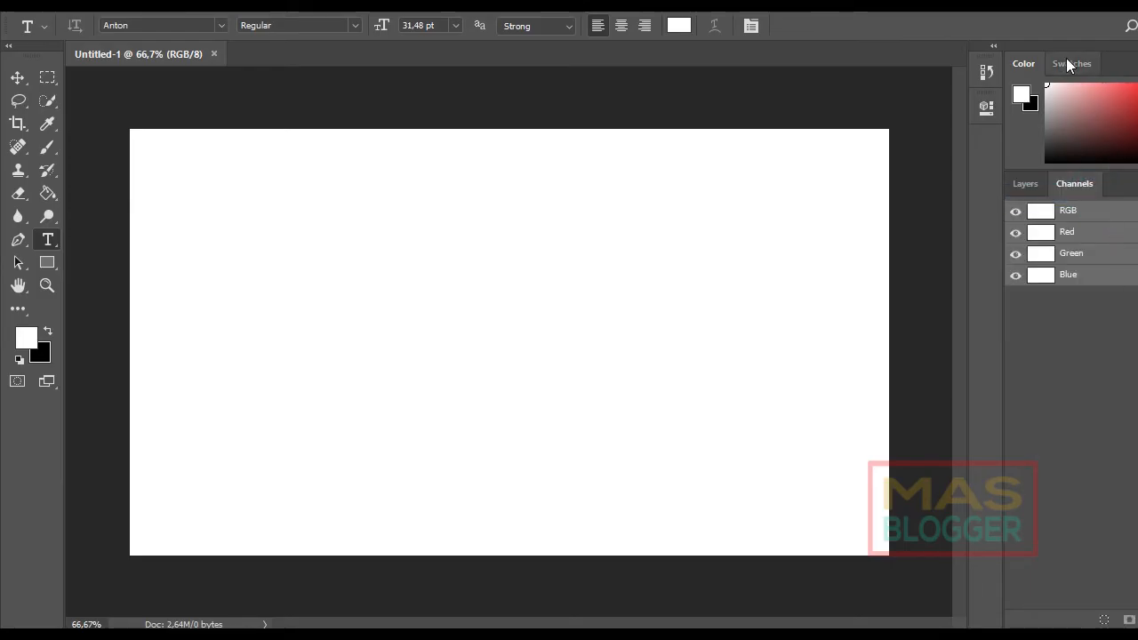
{"action": "left_click", "coordinate": [1069, 63]}
{"action": "left_click", "coordinate": [1027, 62]}
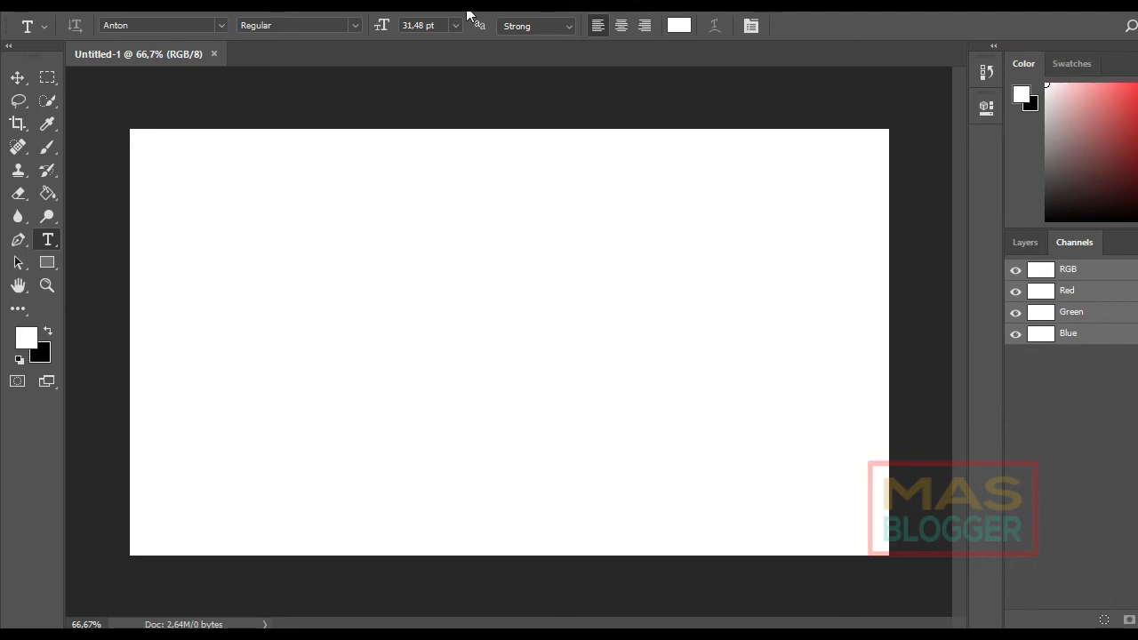
Open the Paragraph panel alongside Character and bring the Layers panel in front of Channels.
{"action": "key", "text": "alt+w"}
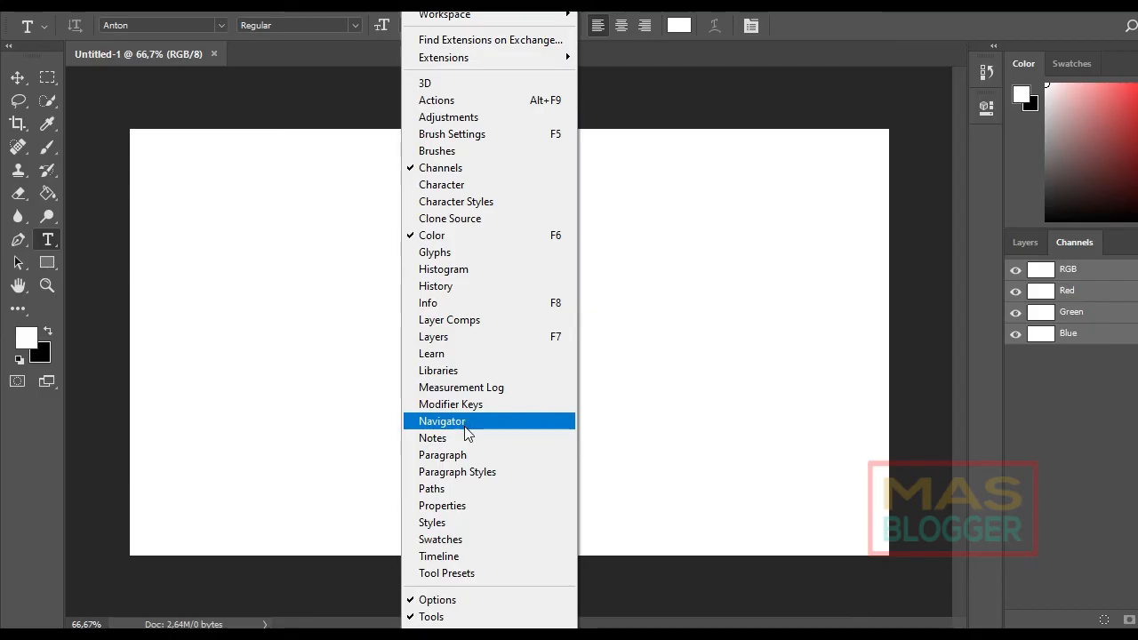
{"action": "left_click", "coordinate": [463, 456]}
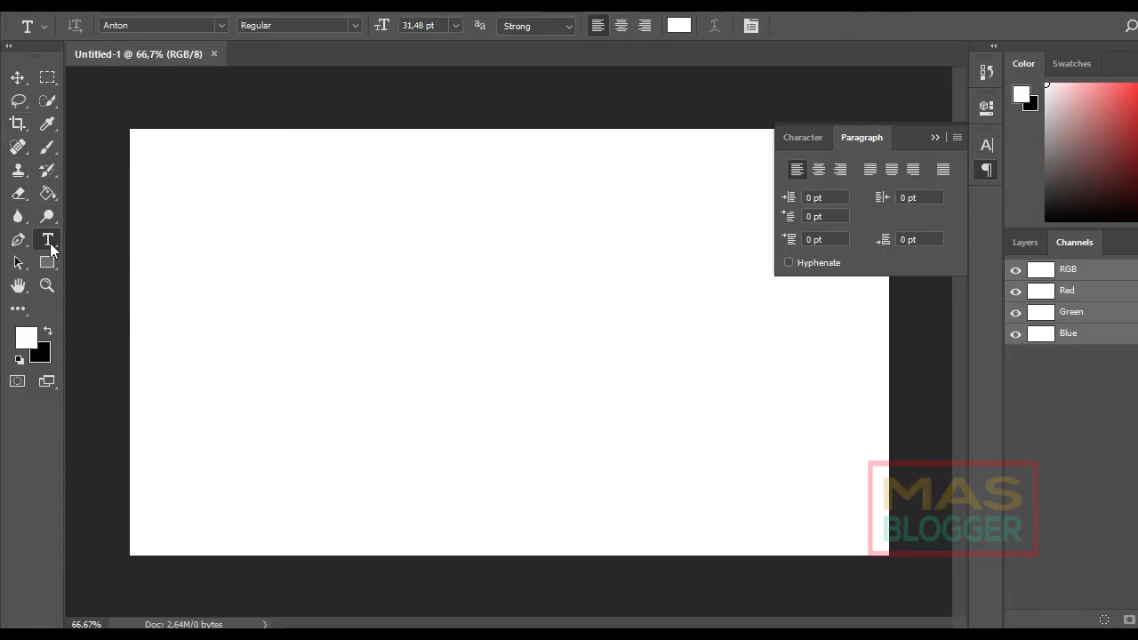
{"action": "left_click", "coordinate": [1024, 242]}
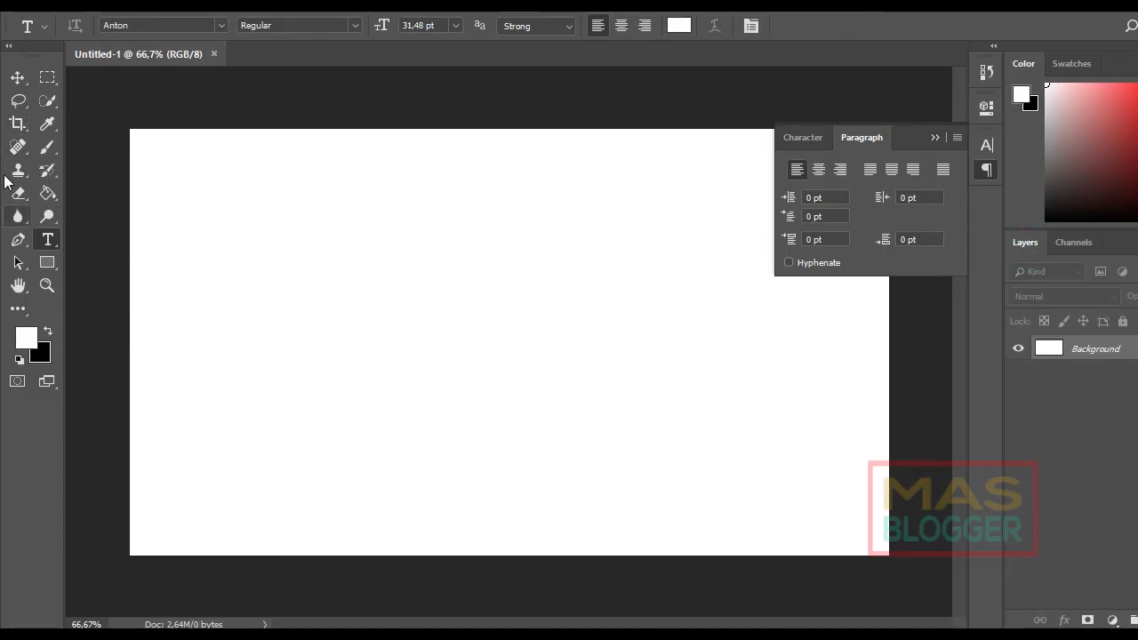
Add the black text "Saya sedang belajar photoshop" in the upper part of the canvas with the Type tool.
{"action": "left_click", "coordinate": [51, 231]}
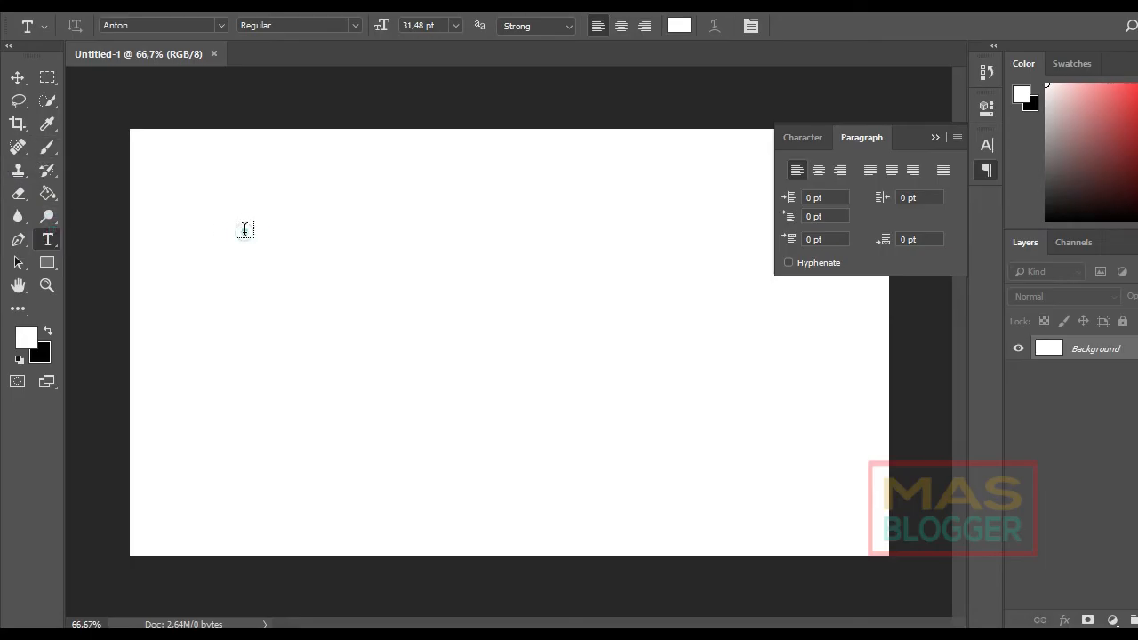
{"action": "left_click", "coordinate": [245, 229]}
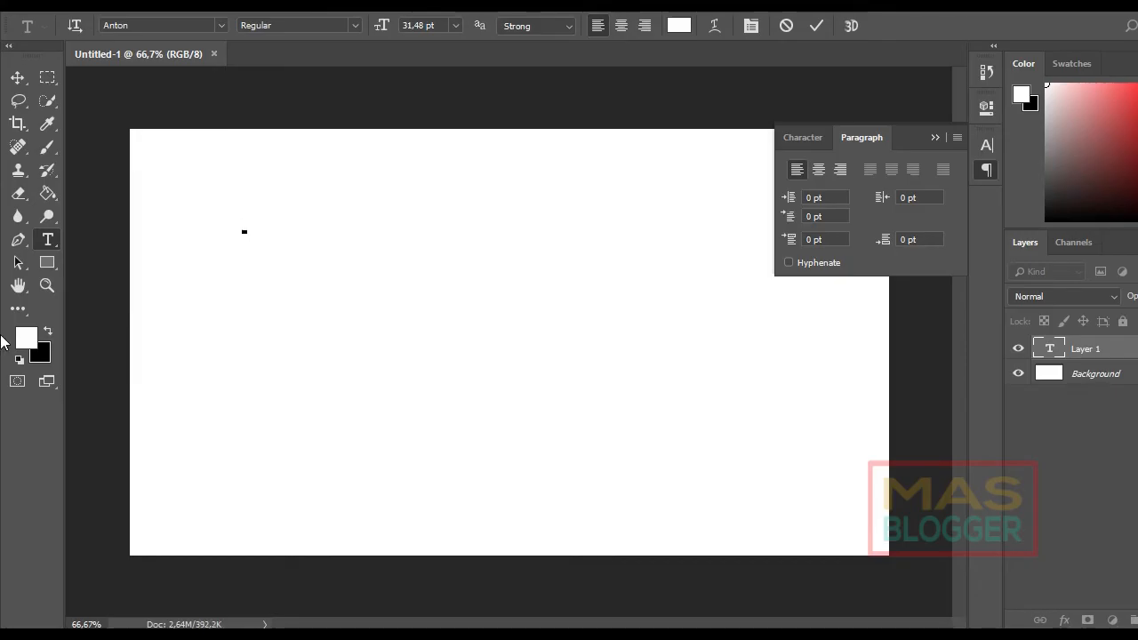
{"action": "left_click", "coordinate": [47, 330]}
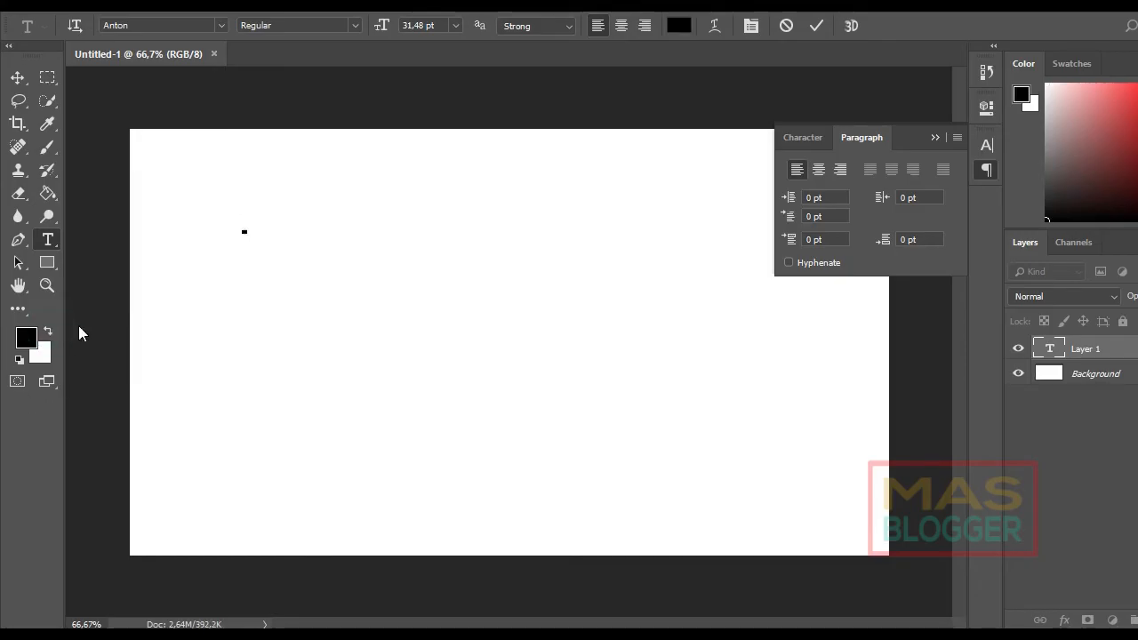
{"action": "type", "text": "Saya sedang belajar photoshop"}
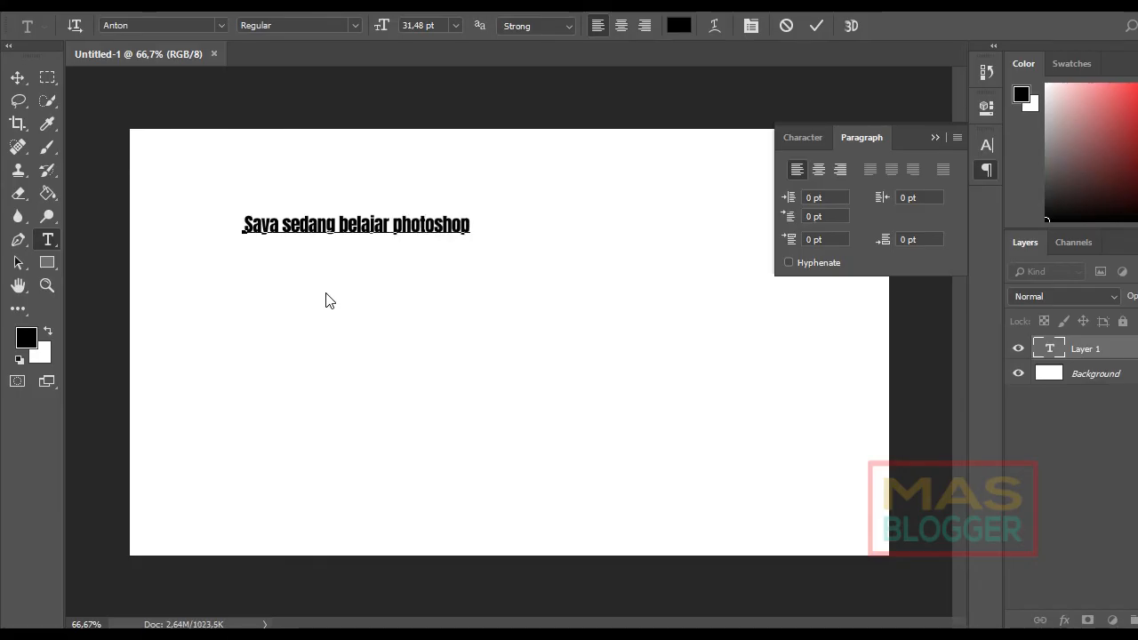
Change the font of the whole sentence on the canvas to Abril Fatface.
{"action": "left_click_drag", "start_coordinate": [469, 224], "coordinate": [163, 223]}
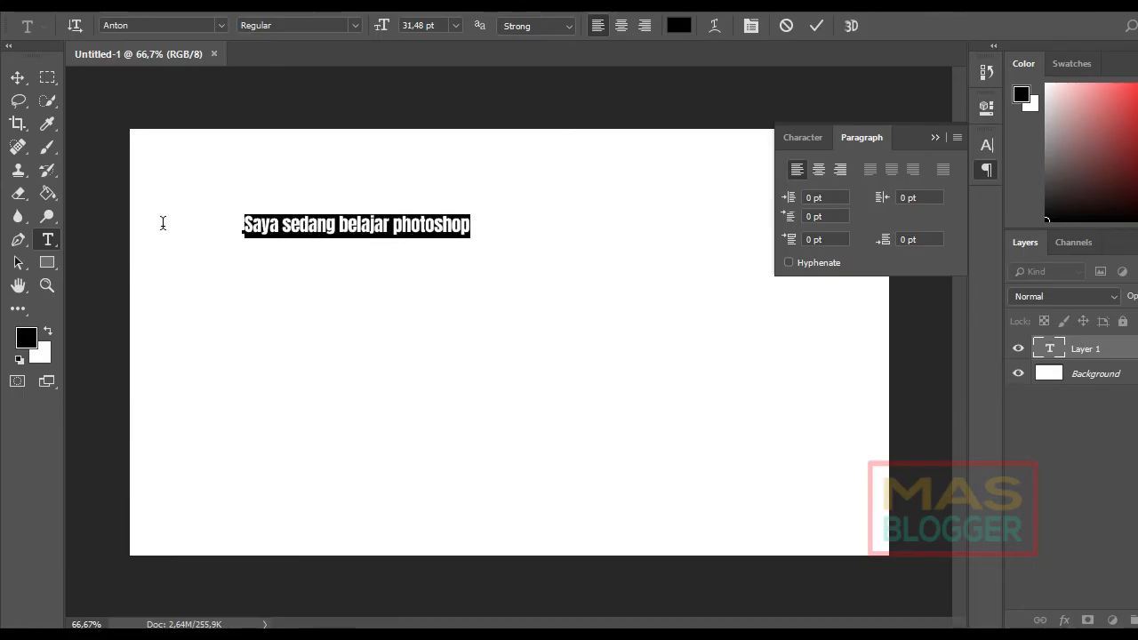
{"action": "left_click", "coordinate": [789, 133]}
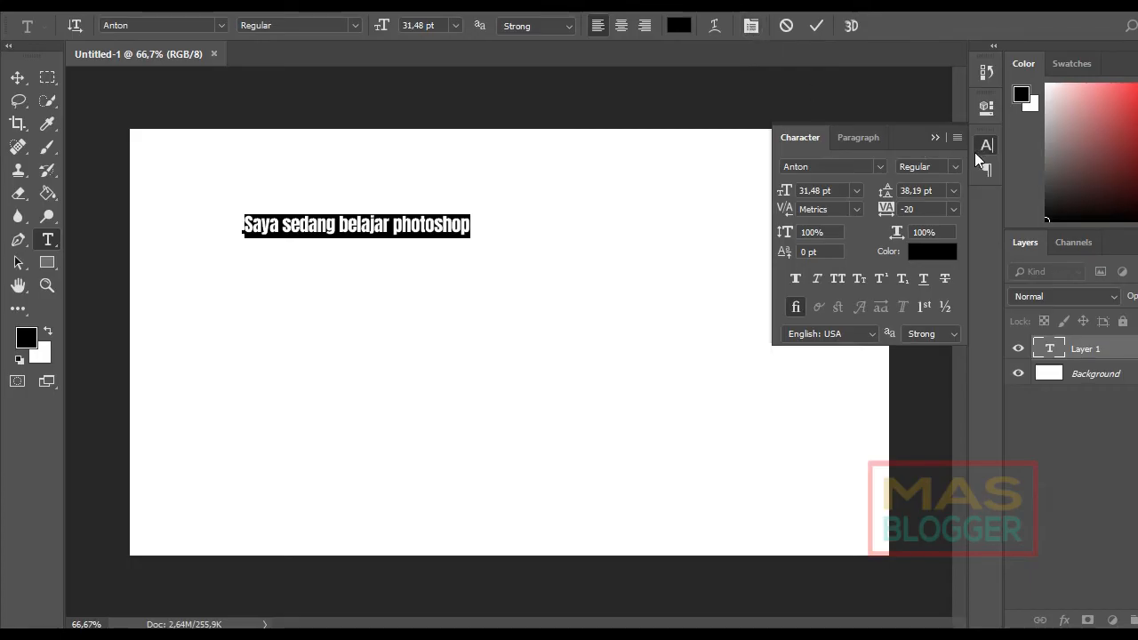
{"action": "left_click", "coordinate": [880, 168]}
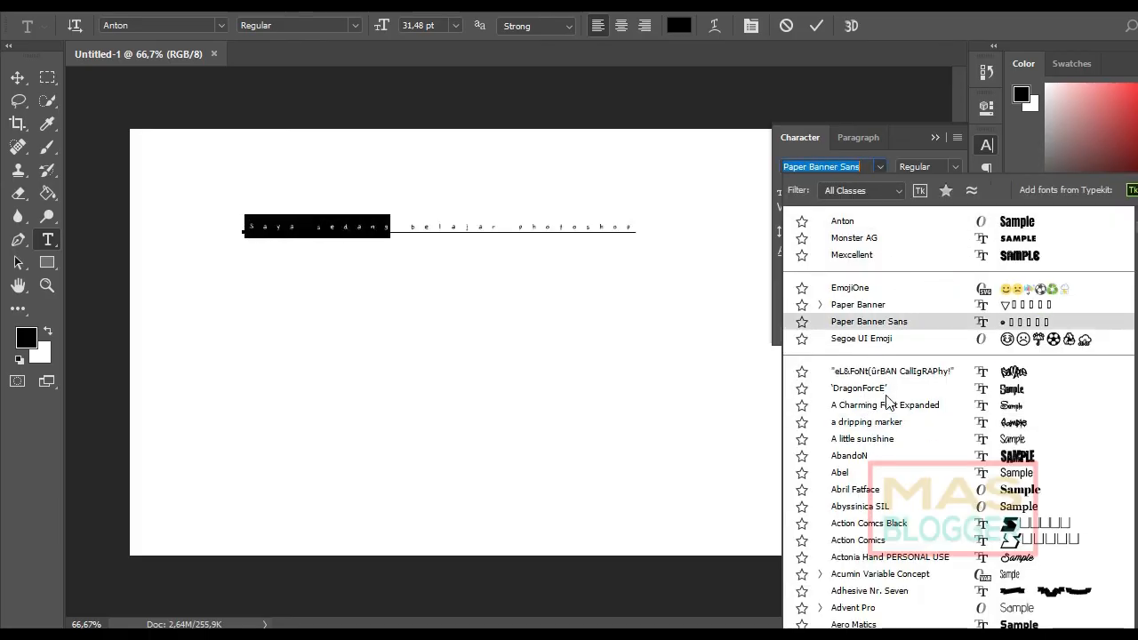
{"action": "left_click", "coordinate": [907, 500]}
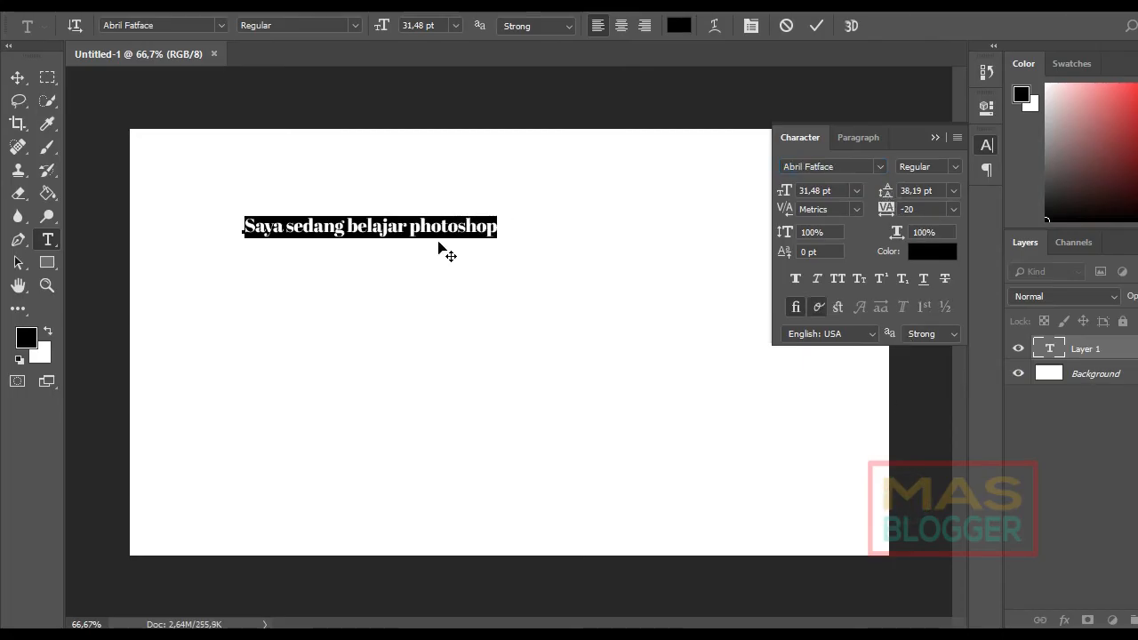
{"action": "left_click", "coordinate": [411, 225]}
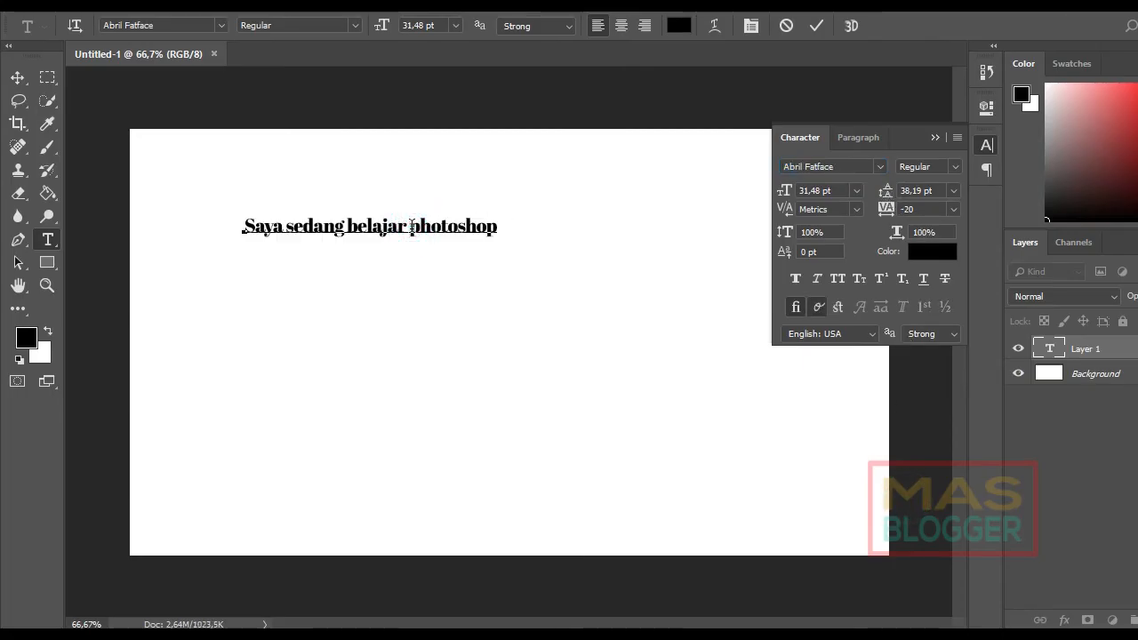
Break the sentence onto a second line before "photoshop" and set the font size of all its text to 71,48 pt.
{"action": "key", "text": "Return"}
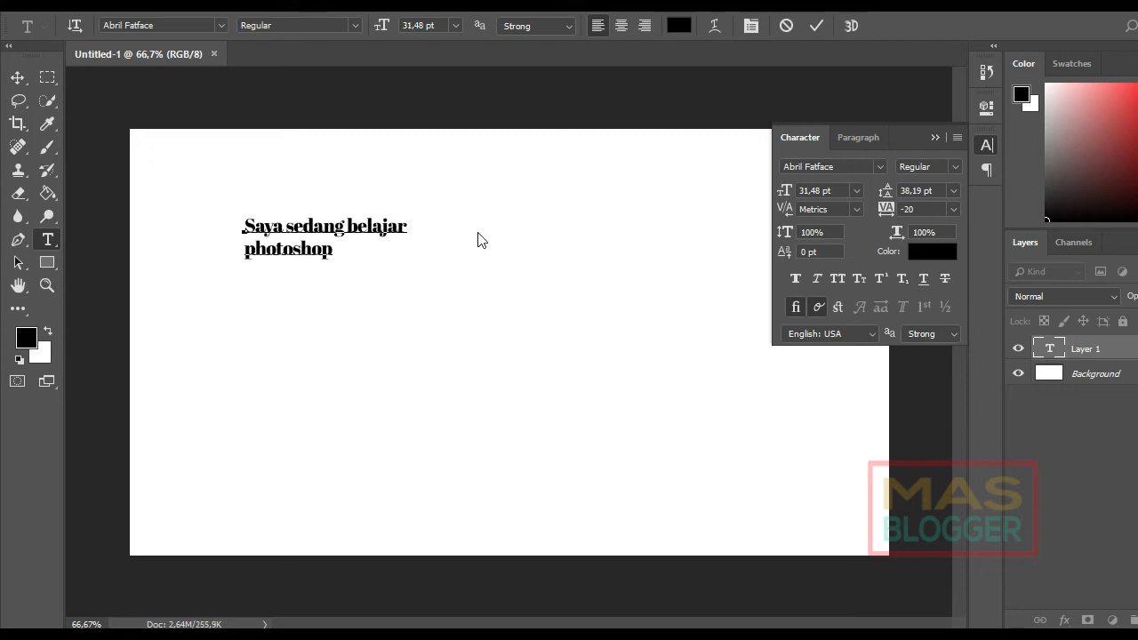
{"action": "left_click_drag", "start_coordinate": [334, 250], "coordinate": [215, 224]}
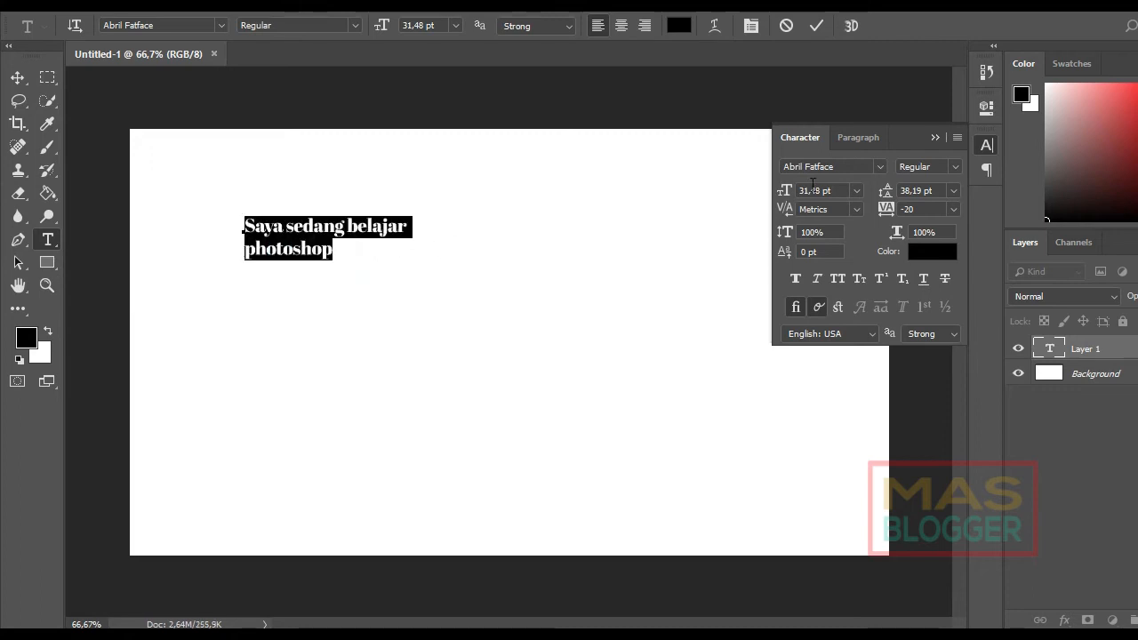
{"action": "left_click", "coordinate": [785, 195]}
{"action": "left_click_drag", "start_coordinate": [785, 195], "coordinate": [818, 192]}
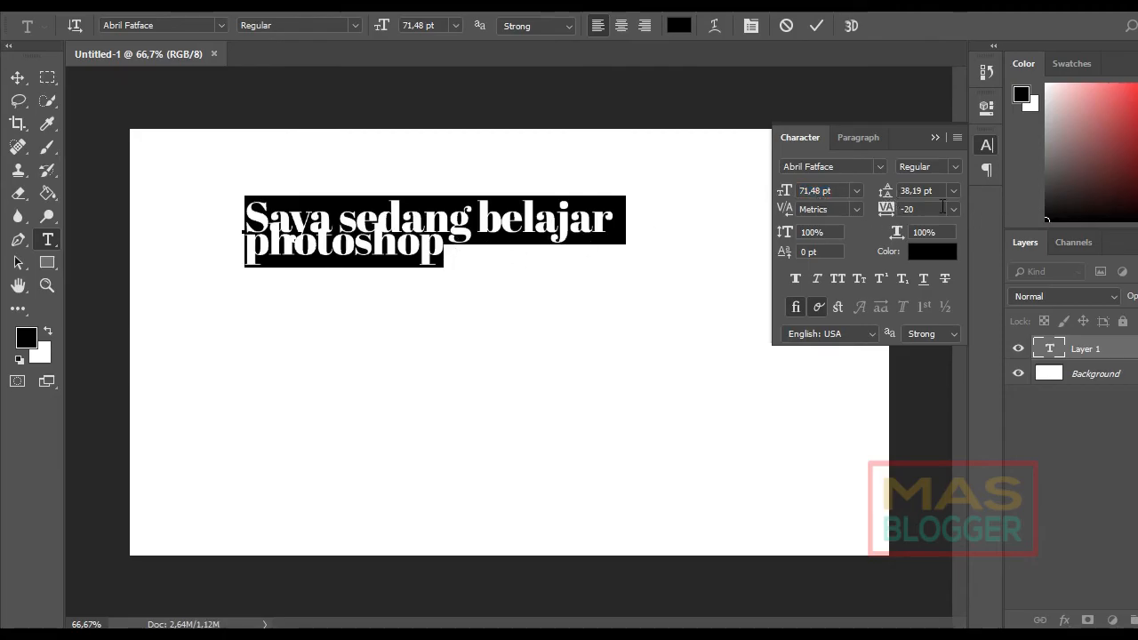
Set the leading of the whole text to 75,19 pt and the tracking of only the word "photoshop" to 400.
{"action": "left_click_drag", "start_coordinate": [881, 196], "coordinate": [919, 196]}
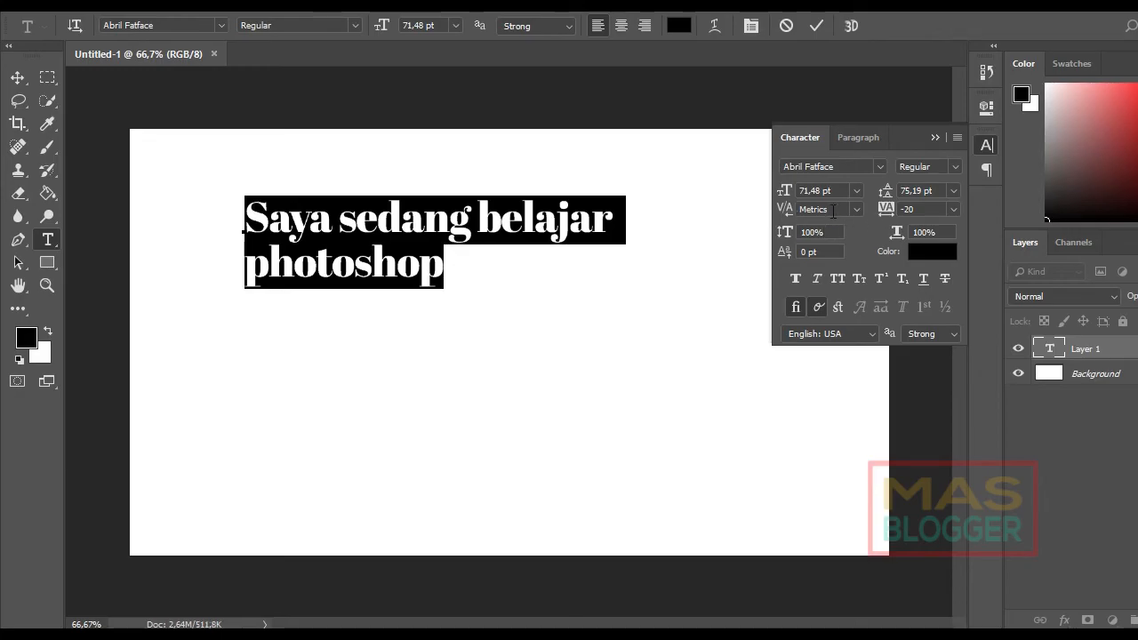
{"action": "mouse_move", "coordinate": [885, 209]}
{"action": "left_mouse_down"}
{"action": "mouse_move", "coordinate": [896, 210]}
{"action": "mouse_move", "coordinate": [884, 209]}
{"action": "left_mouse_up"}
{"action": "left_click_drag", "start_coordinate": [448, 259], "coordinate": [237, 277]}
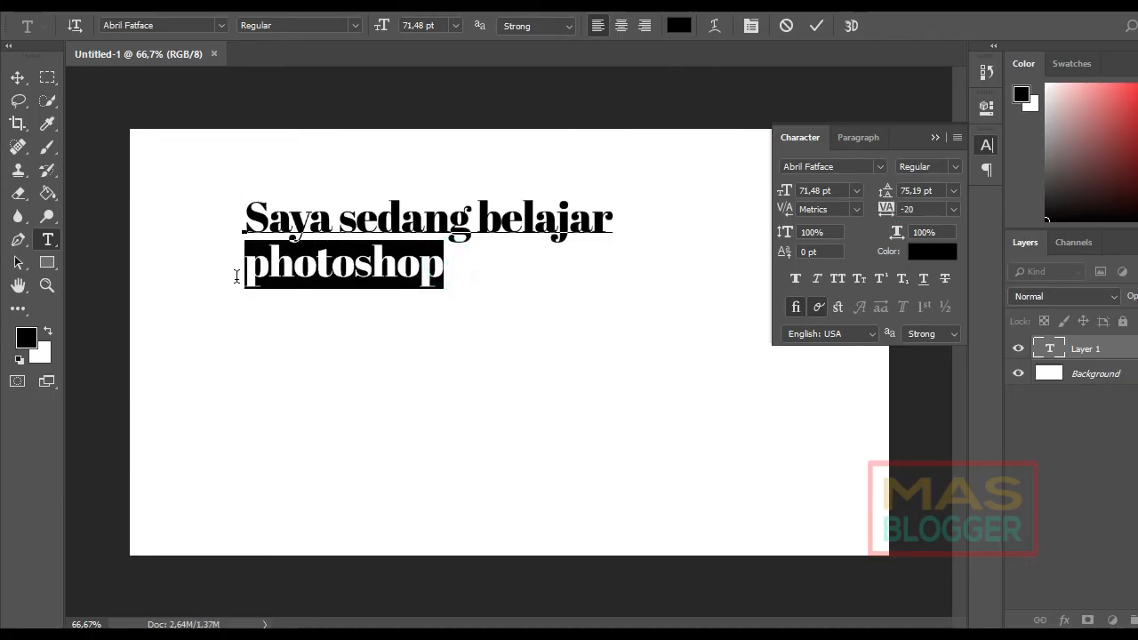
{"action": "left_click_drag", "start_coordinate": [888, 209], "coordinate": [904, 208]}
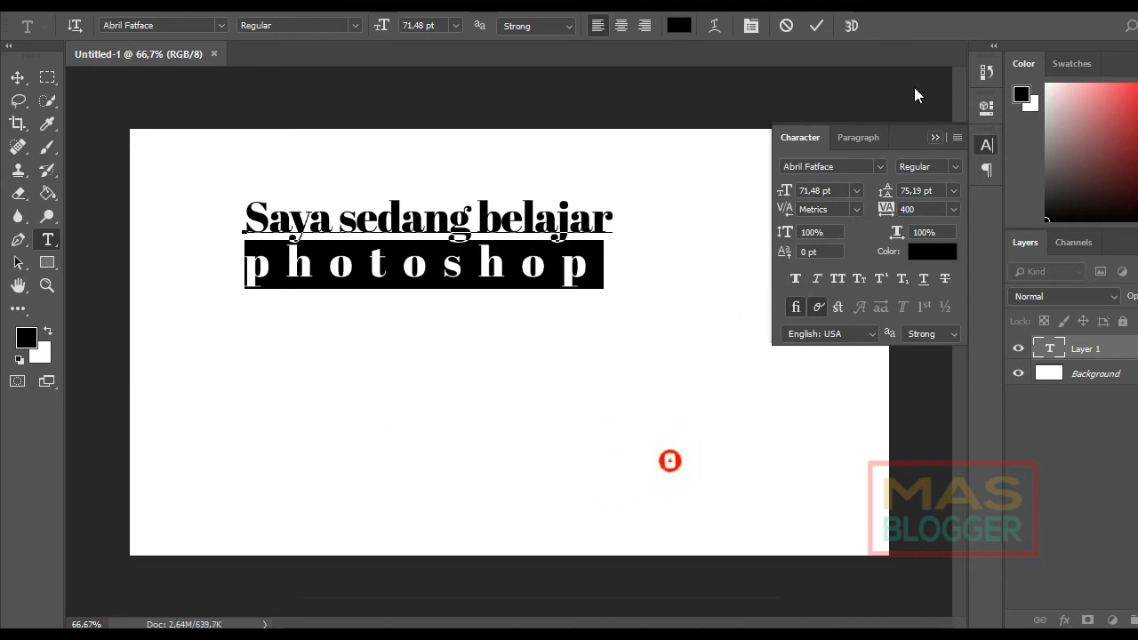
{"action": "left_click", "coordinate": [812, 30]}
{"action": "left_click", "coordinate": [933, 136]}
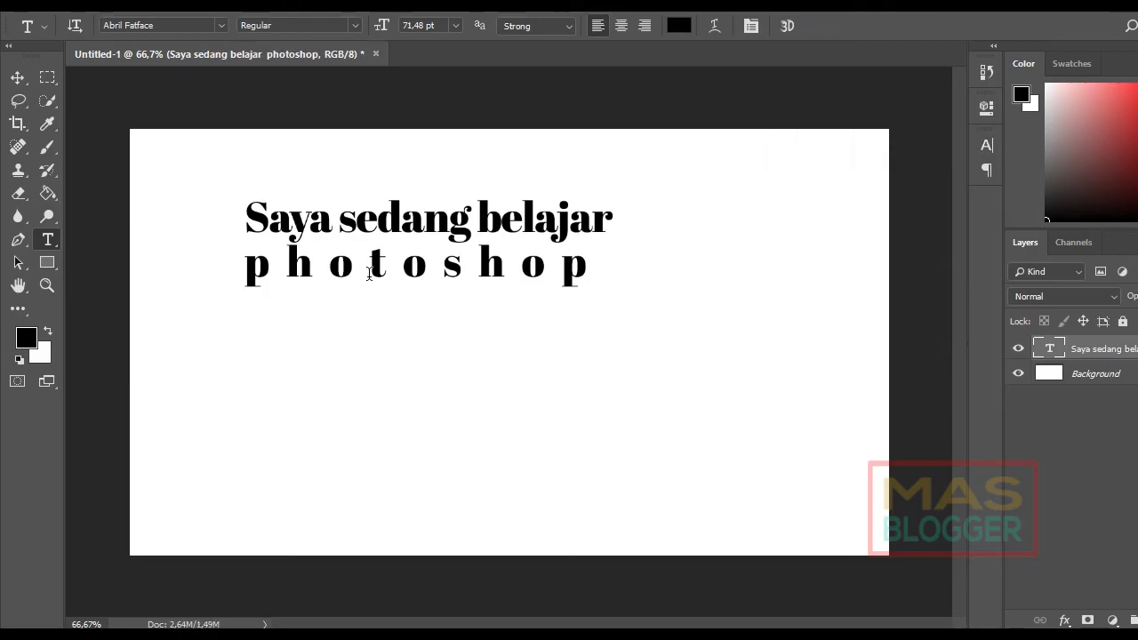
Move the two-line text straight down into the lower half of the canvas.
{"action": "left_click", "coordinate": [17, 77]}
{"action": "left_click_drag", "start_coordinate": [409, 217], "coordinate": [398, 377]}
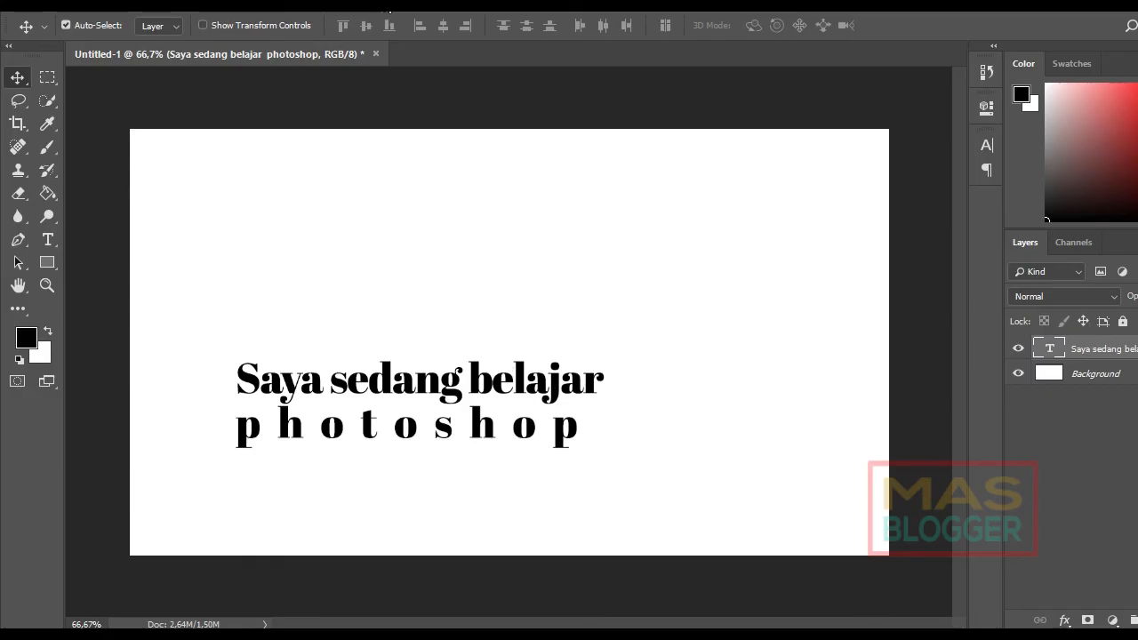
{"action": "left_click", "coordinate": [418, 4]}
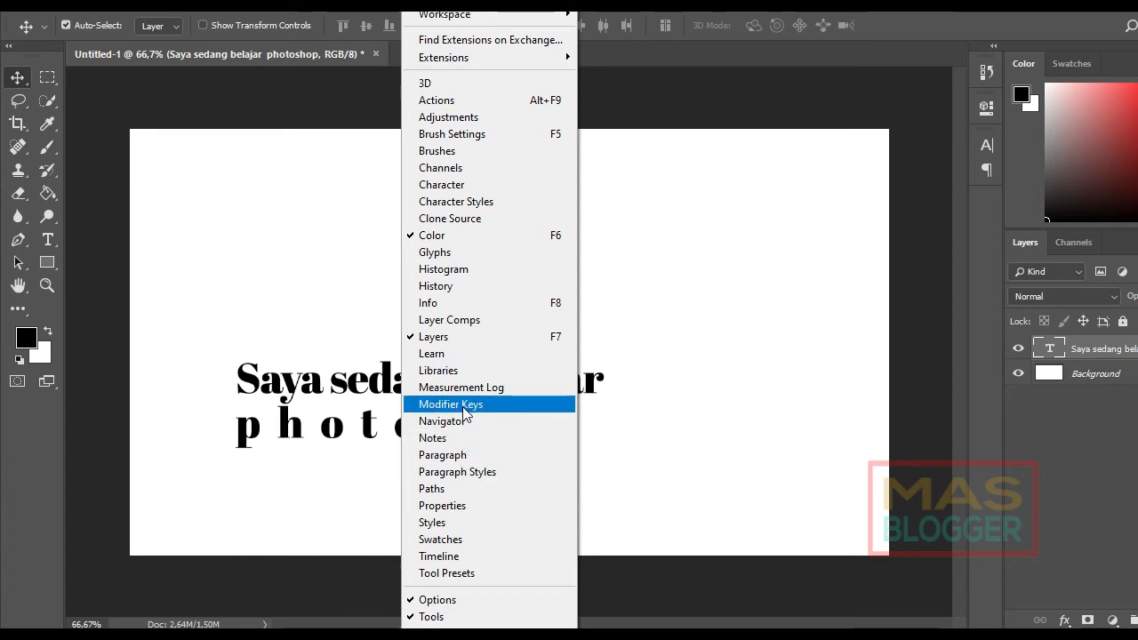
{"action": "left_click", "coordinate": [817, 7]}
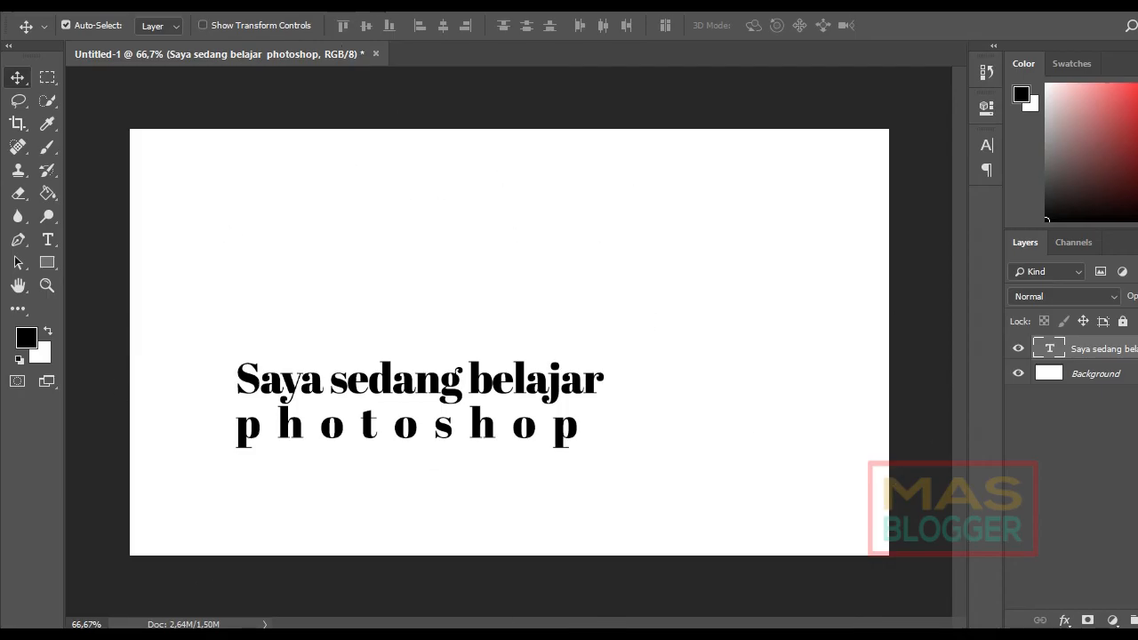
Save the current panel layout as a new workspace named "hada seting", without capturing keyboard shortcuts, menus or toolbar.
{"action": "left_click", "coordinate": [417, 5]}
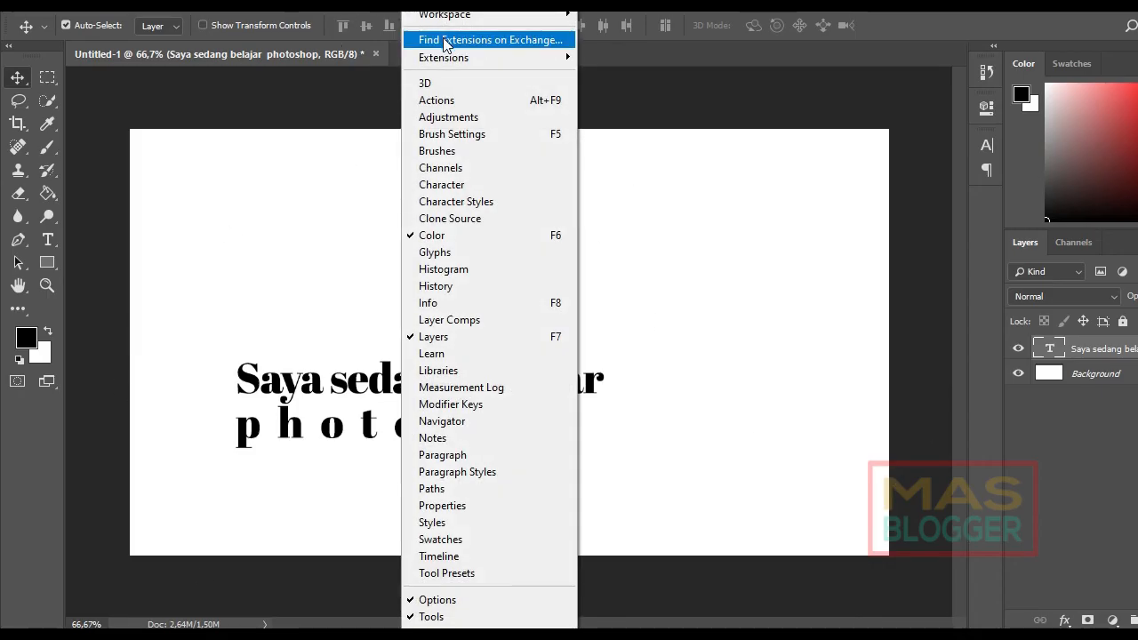
{"action": "mouse_move", "coordinate": [448, 22]}
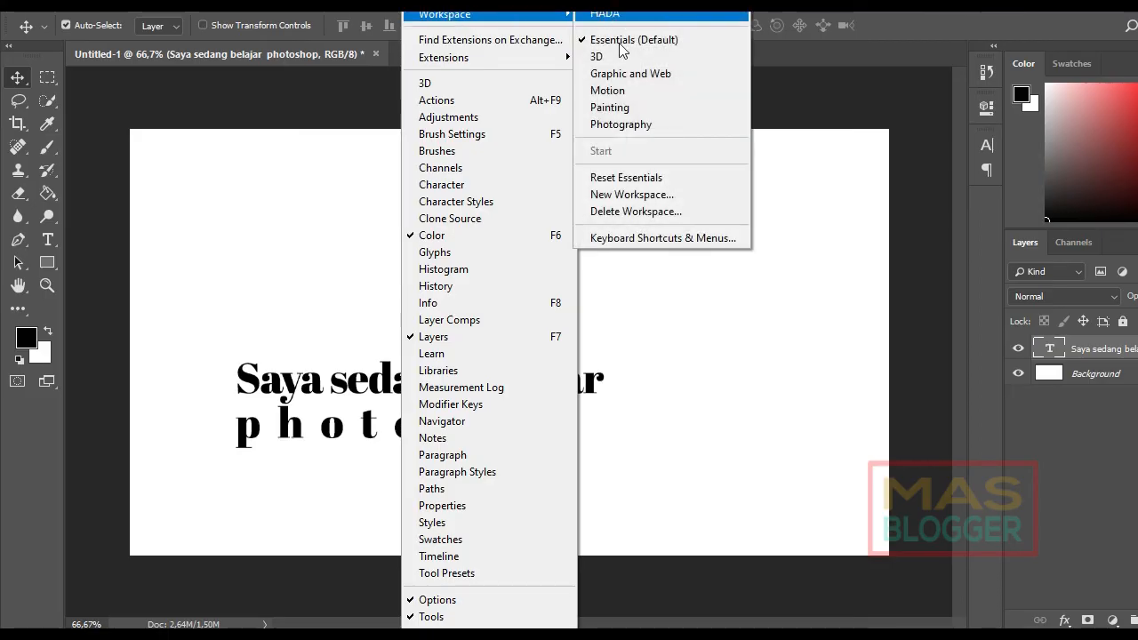
{"action": "left_click", "coordinate": [636, 193]}
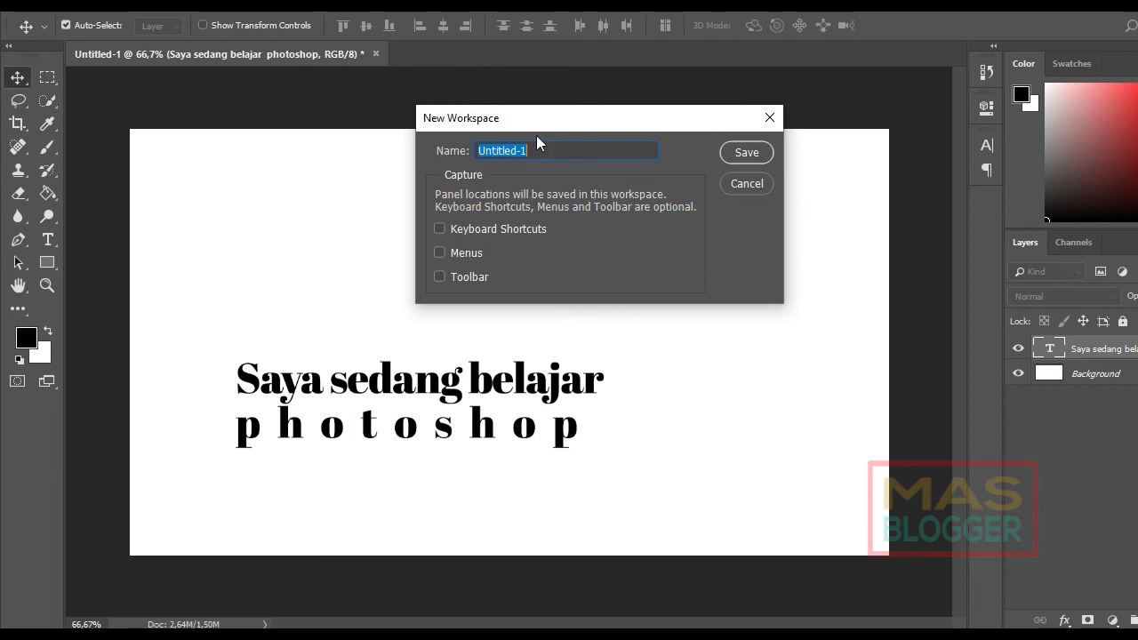
{"action": "type", "text": "hadaseting"}
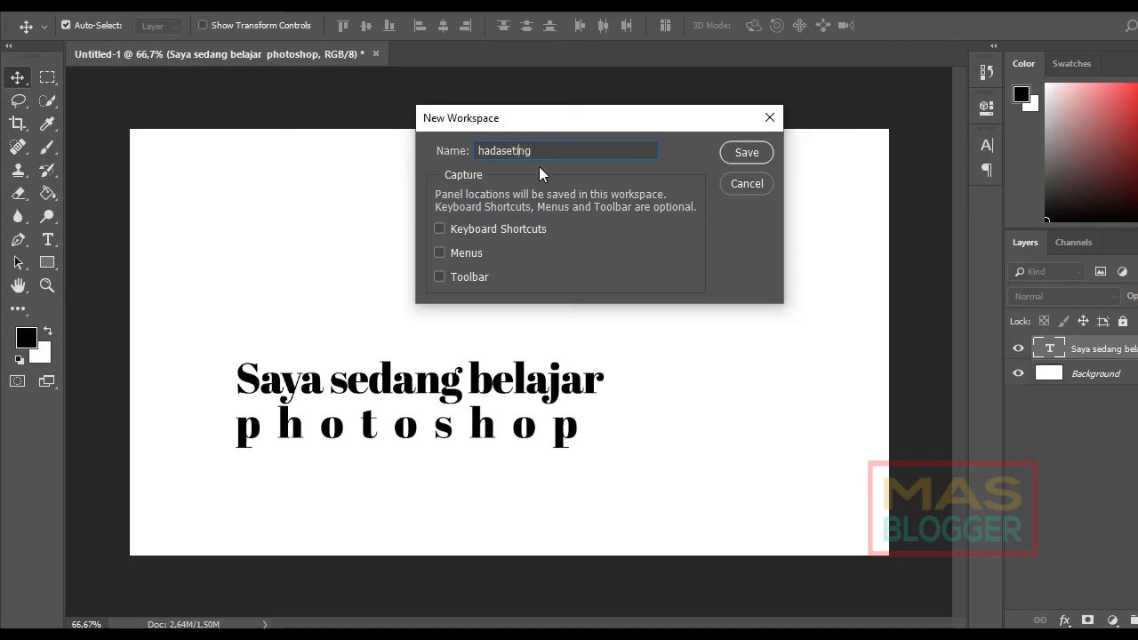
{"action": "key", "text": "Left"}
{"action": "left_click", "coordinate": [745, 153]}
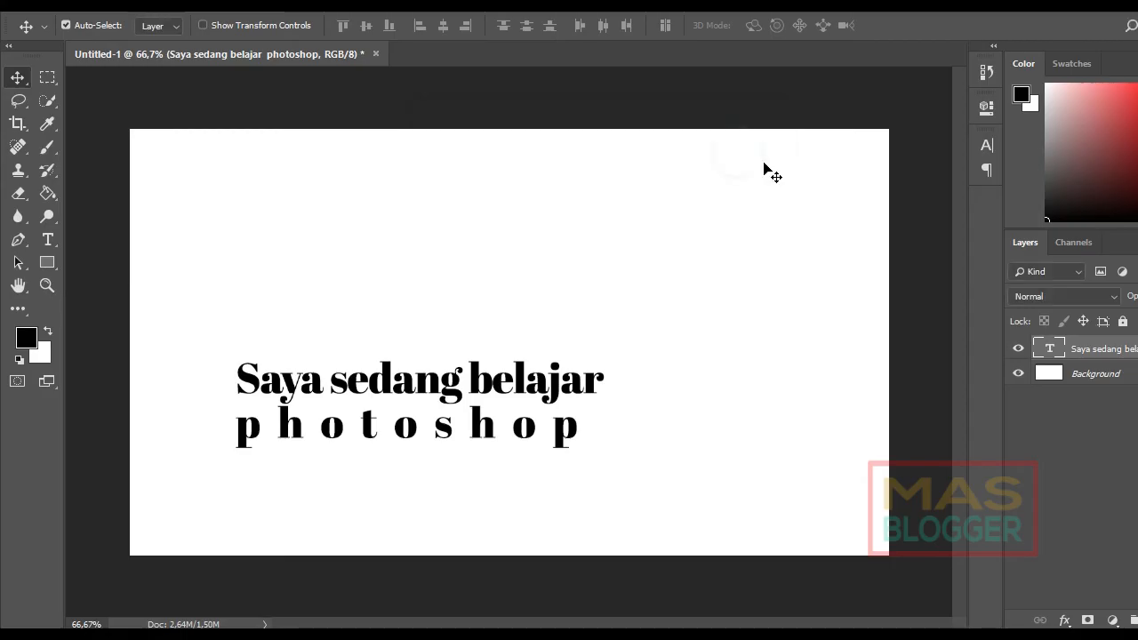
Check the list of available workspaces for the saved "hada seting" workspace.
{"action": "left_click", "coordinate": [379, 10]}
{"action": "mouse_move", "coordinate": [449, 14]}
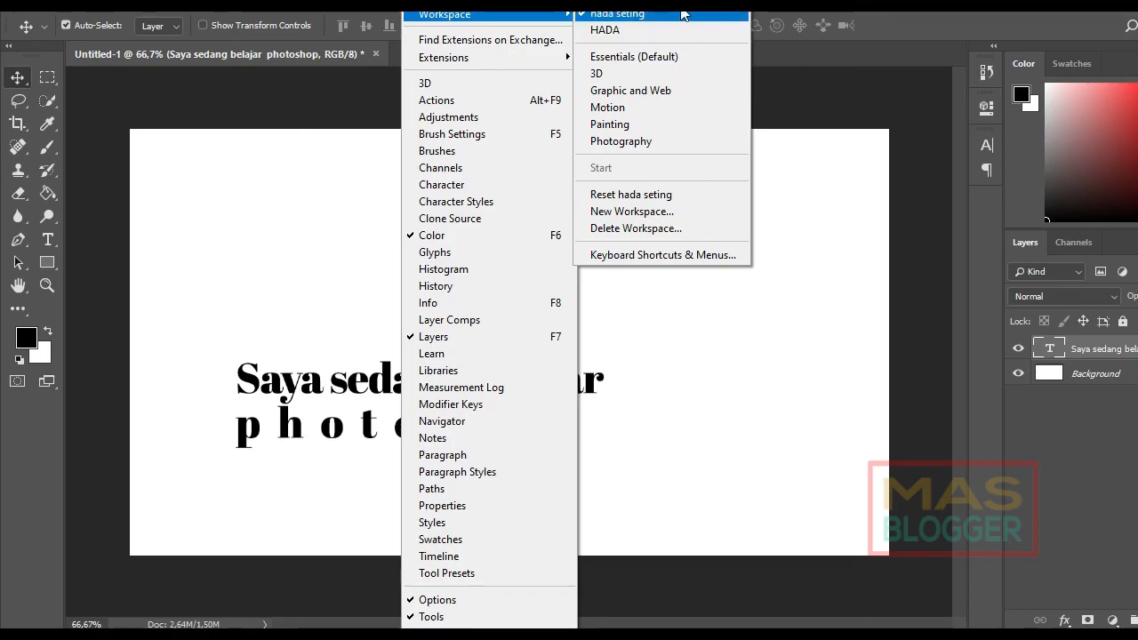
{"action": "left_click", "coordinate": [666, 5]}
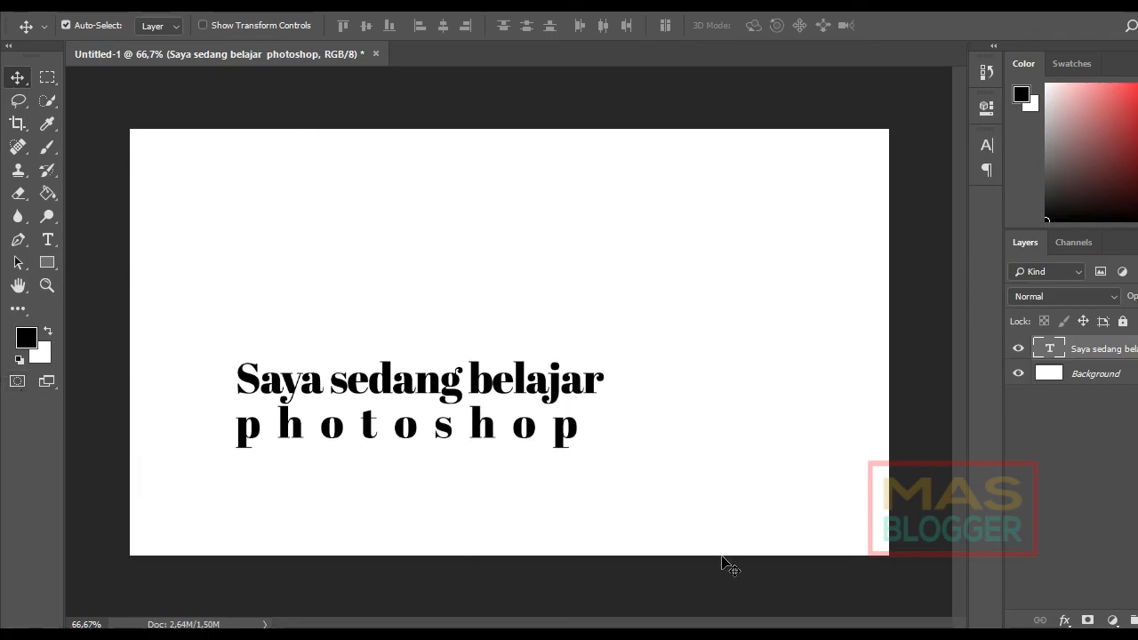
Deselect the text layer.
{"action": "left_click", "coordinate": [645, 534]}
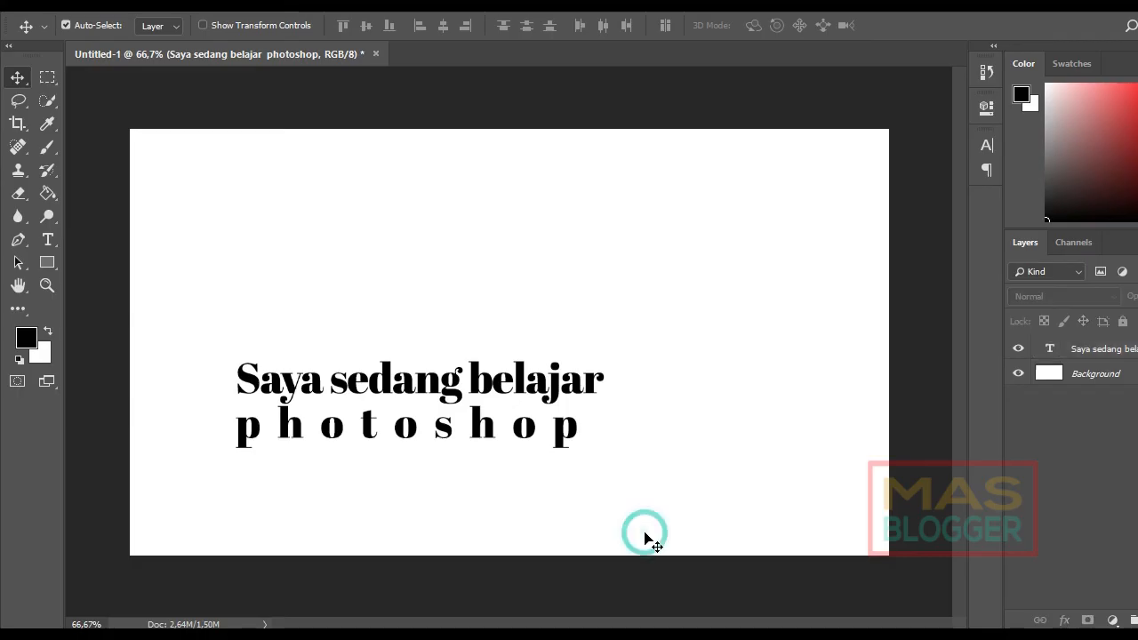